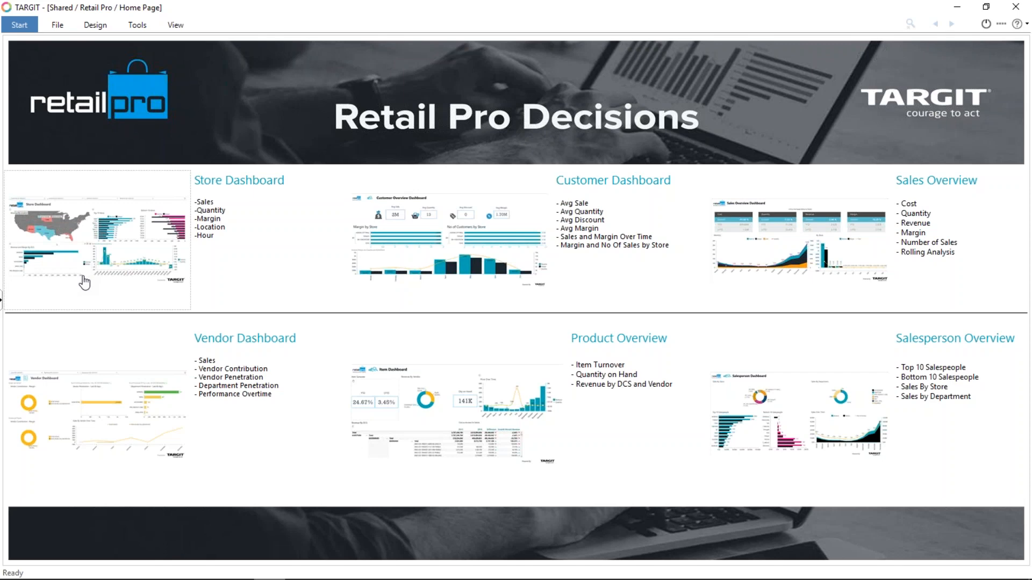
Step: Open the Store Dashboard and filter it to the BRUSHED JERSEY WRAP DRESS item at the 10:00 AM hour
{"action": "left_click", "coordinate": [118, 243]}
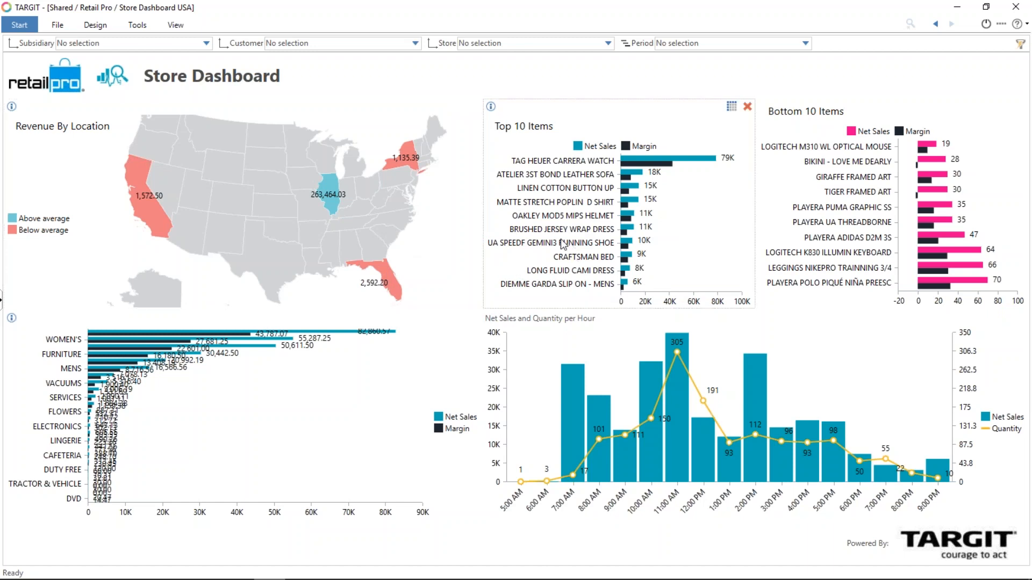
{"action": "mouse_move", "coordinate": [621, 240]}
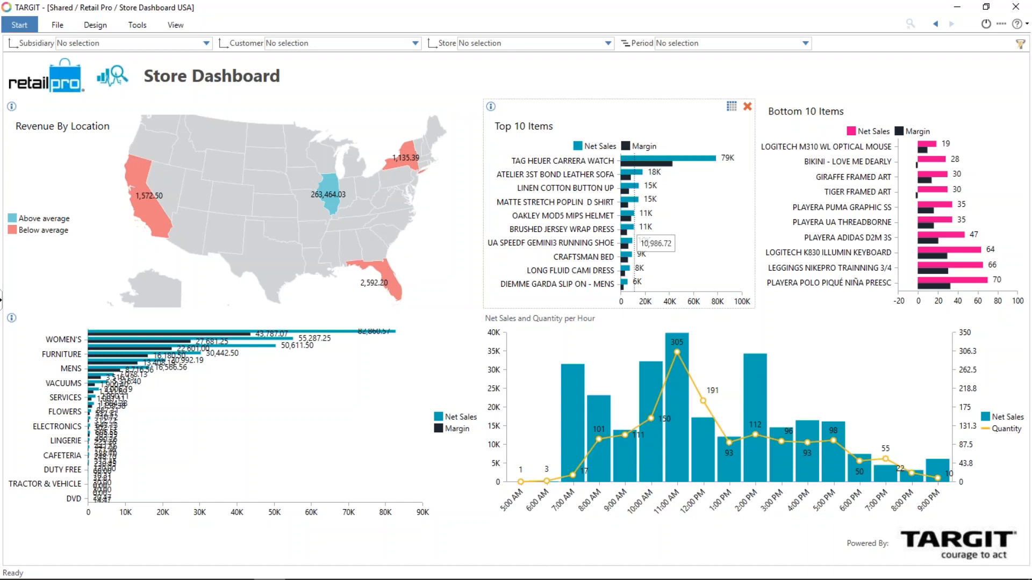
{"action": "left_click", "coordinate": [626, 228]}
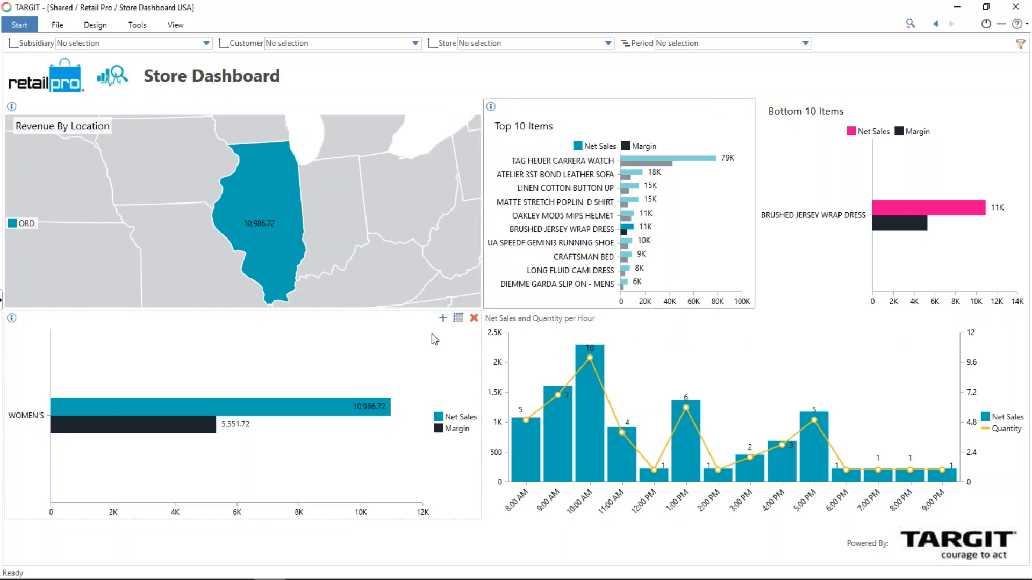
{"action": "mouse_move", "coordinate": [587, 382]}
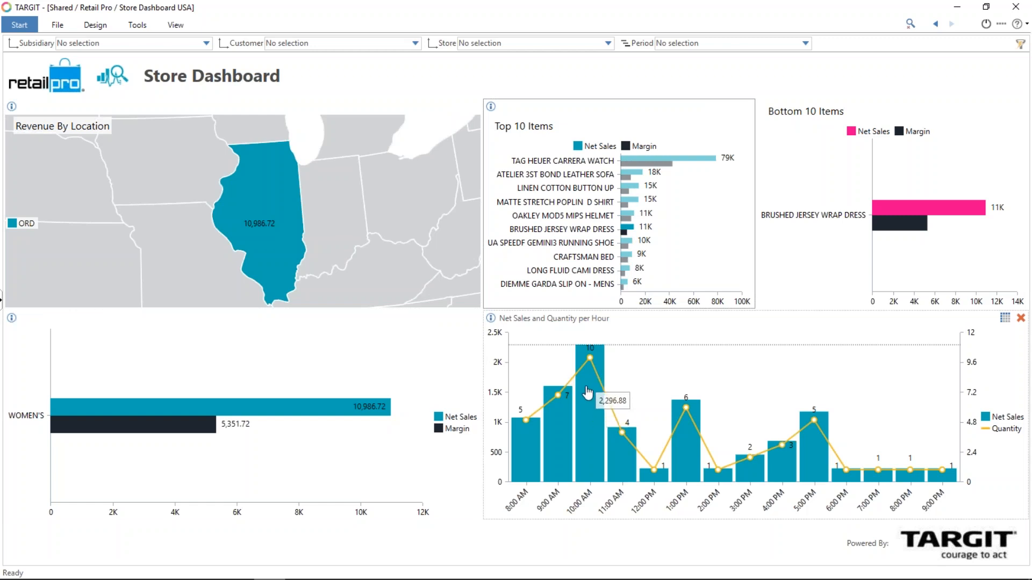
{"action": "left_click", "coordinate": [588, 394]}
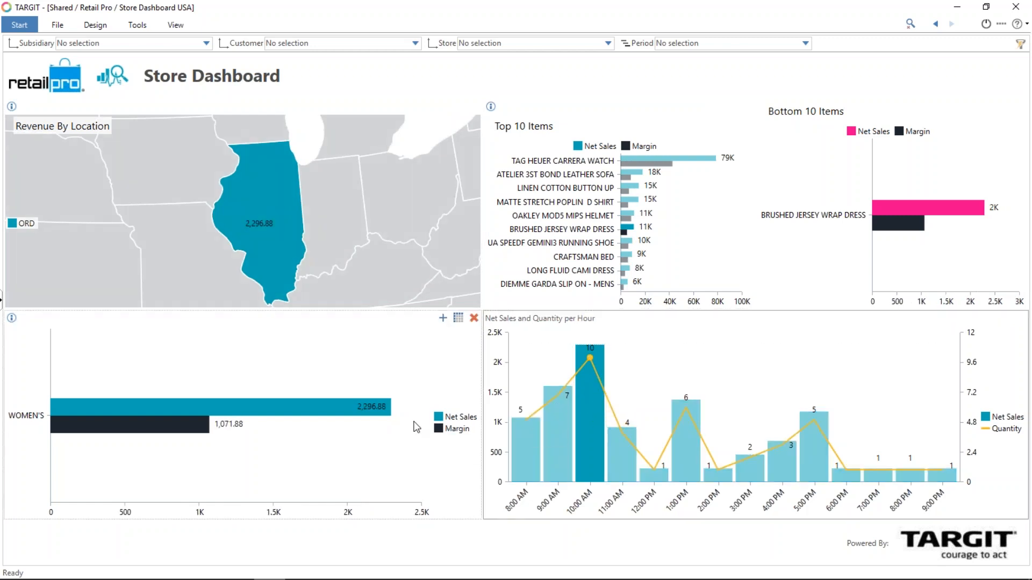
{"action": "mouse_move", "coordinate": [390, 412]}
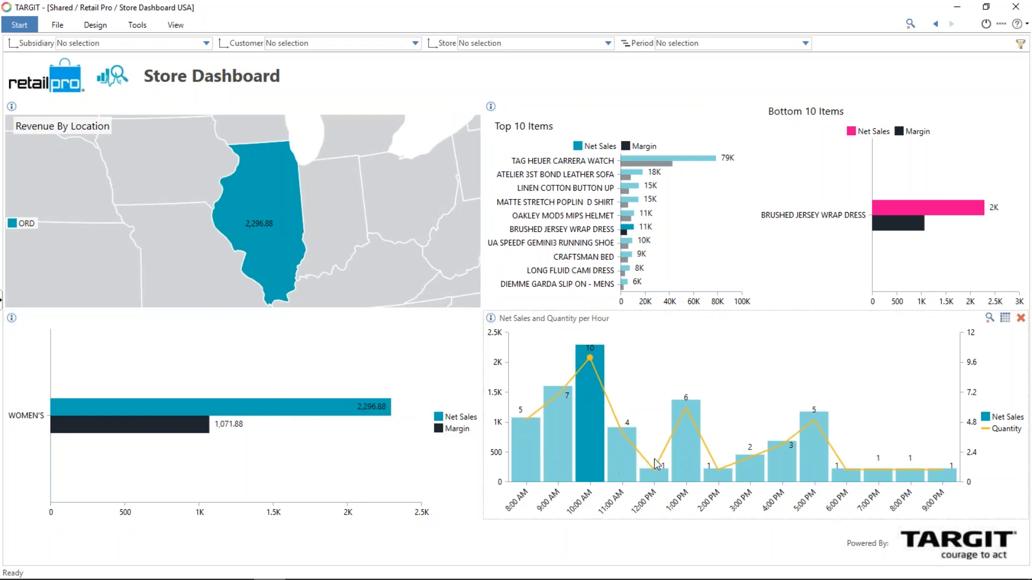
Step: Clear the chart selections on the Store Dashboard and set its Subsidiary filter to RETAIL PRO
{"action": "left_click", "coordinate": [989, 320]}
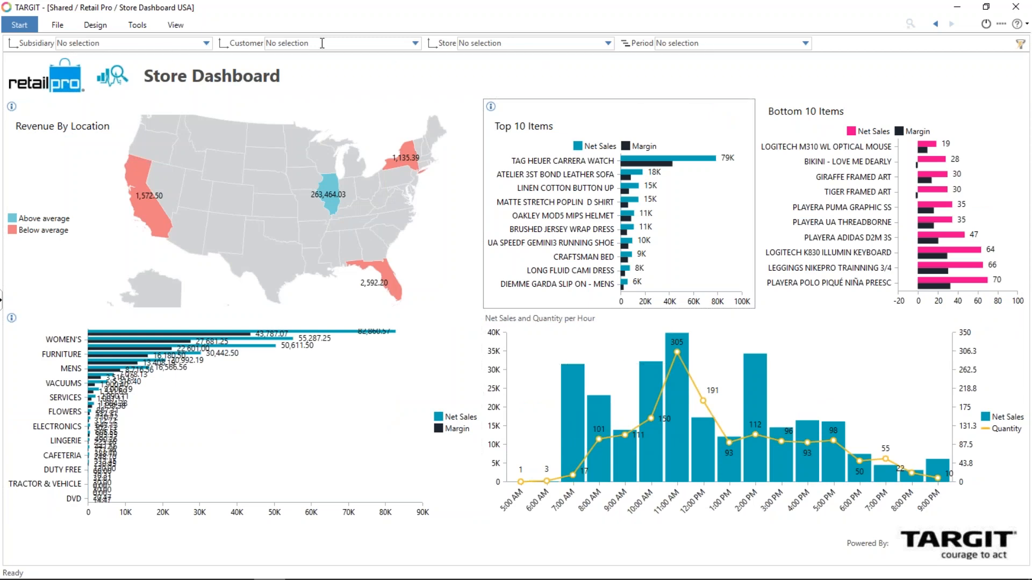
{"action": "left_click", "coordinate": [206, 45]}
{"action": "left_click", "coordinate": [54, 92]}
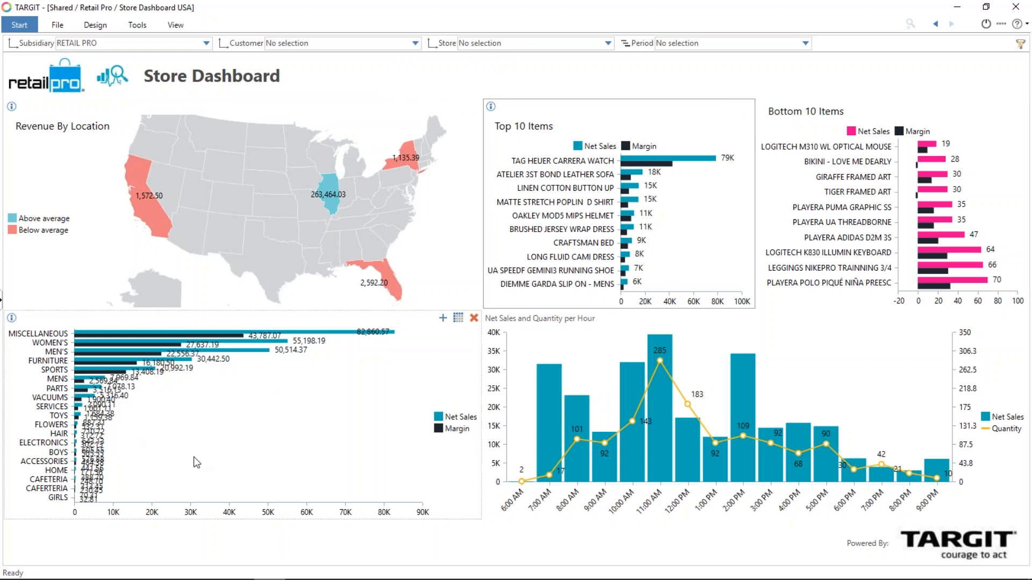
Step: Show the department chart as a table, expand WOMEN'S, APPAREL and DRESS down to item level, and restore the chart view
{"action": "left_click", "coordinate": [458, 319]}
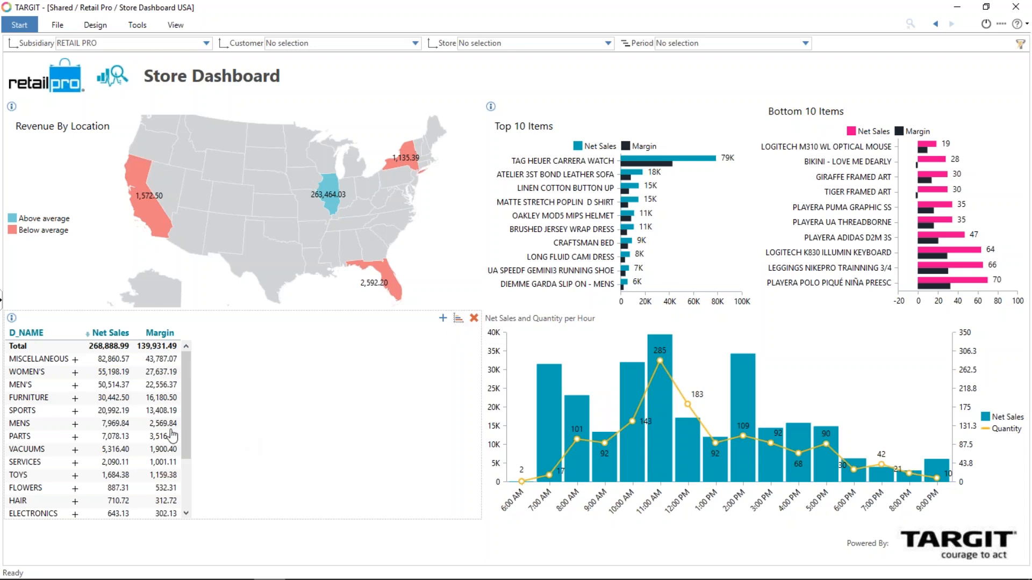
{"action": "left_click", "coordinate": [76, 373]}
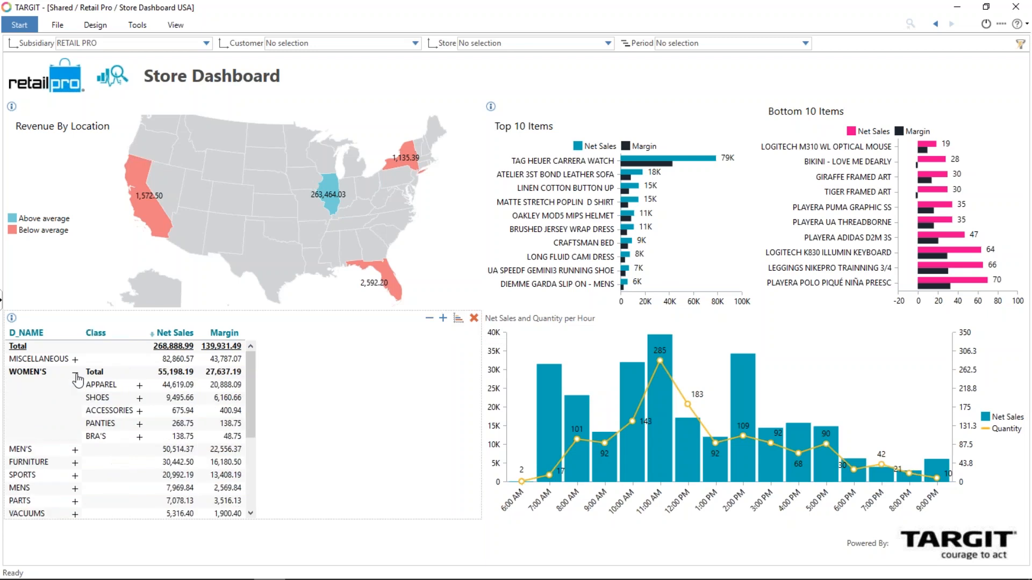
{"action": "left_click", "coordinate": [140, 385]}
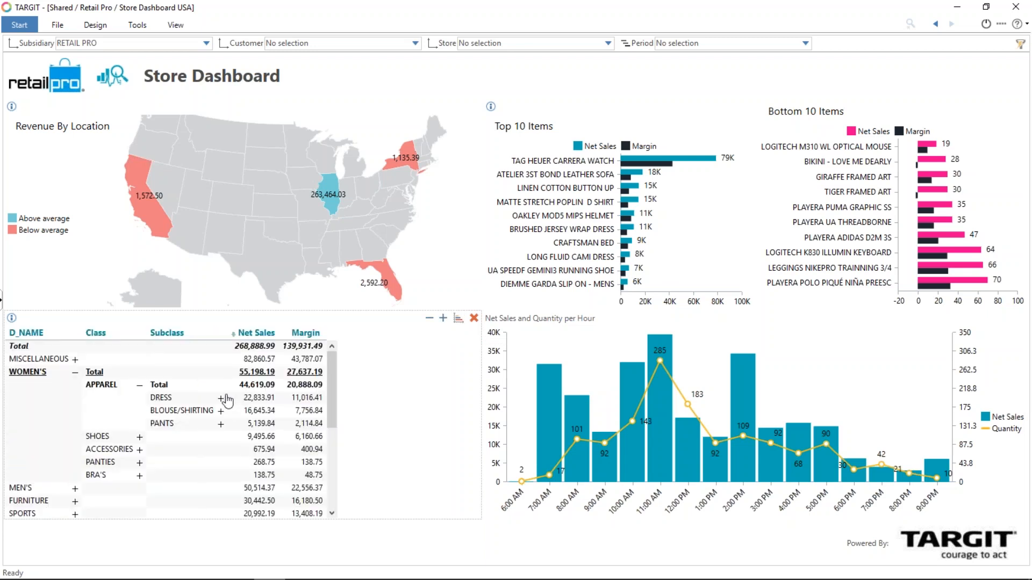
{"action": "left_click", "coordinate": [221, 399]}
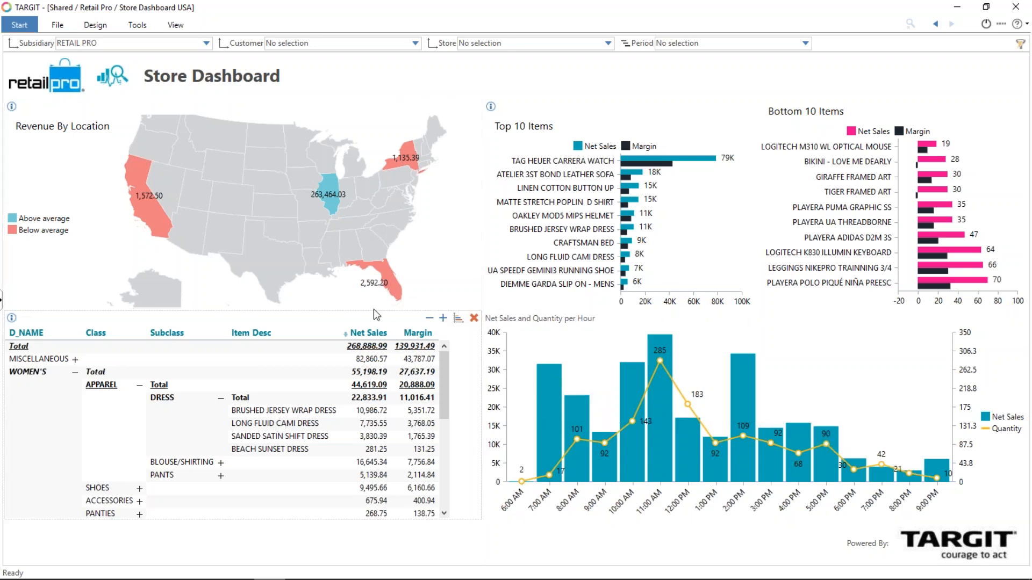
{"action": "left_click", "coordinate": [459, 321]}
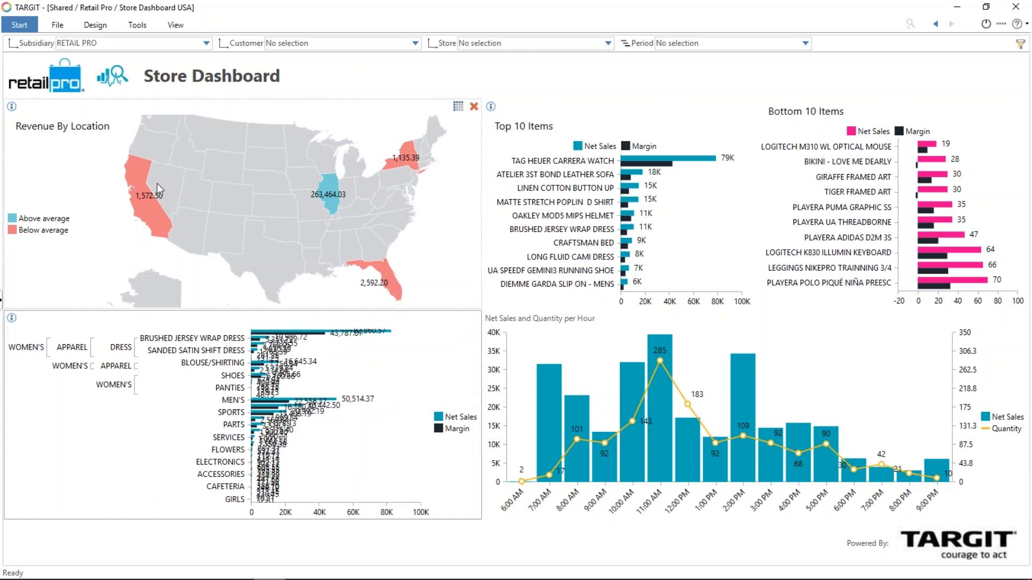
Step: View the Seasonality Analysis filtered to August in Sales over Month, and return to the home page
{"action": "left_click", "coordinate": [114, 79]}
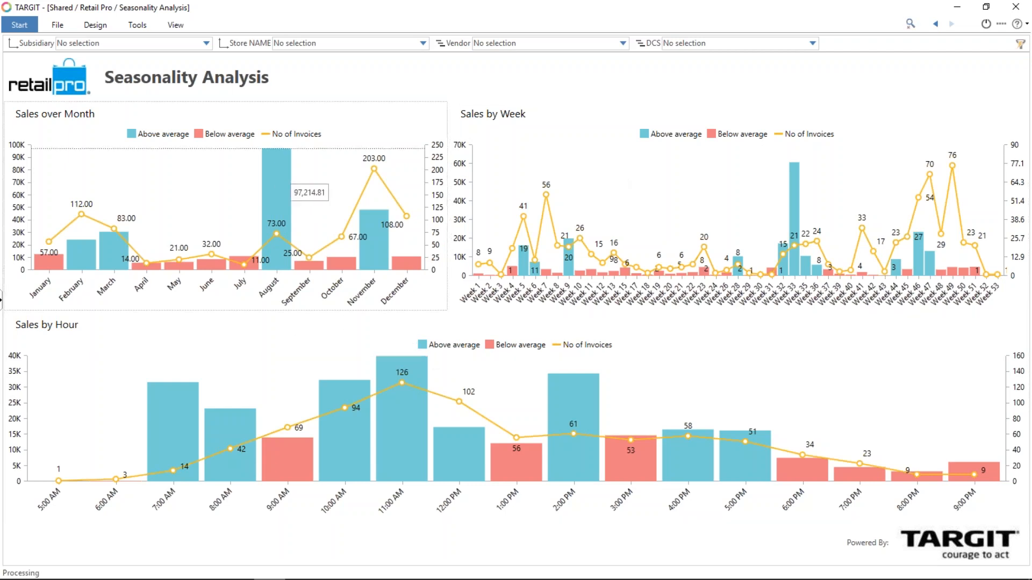
{"action": "left_click", "coordinate": [279, 183]}
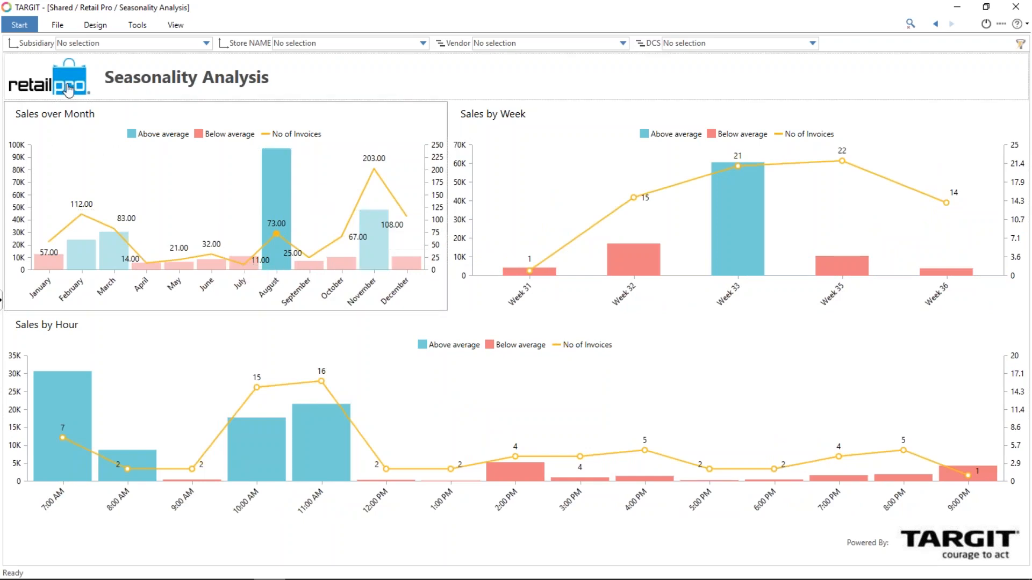
{"action": "left_click", "coordinate": [68, 90]}
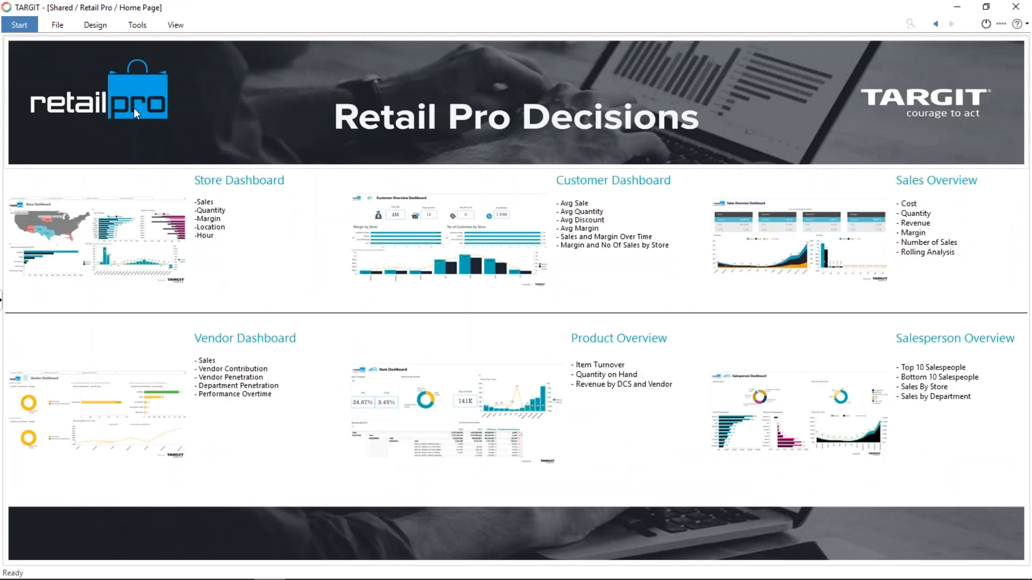
Step: View the Customer Overview Dashboard and its linked Customer Statistics Dashboard, and return to the home page
{"action": "left_click", "coordinate": [462, 236]}
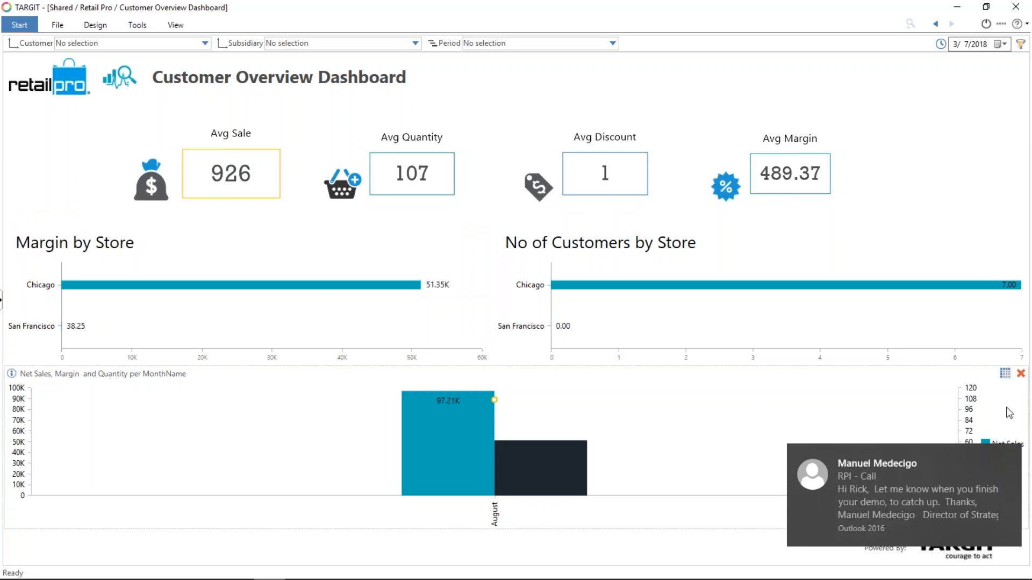
{"action": "left_click", "coordinate": [1009, 455]}
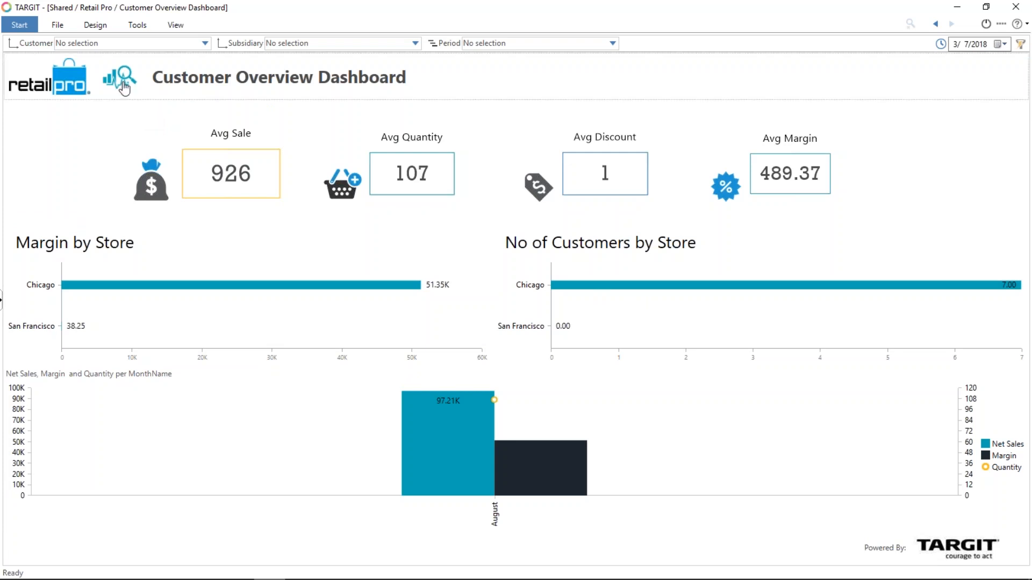
{"action": "left_click", "coordinate": [123, 87]}
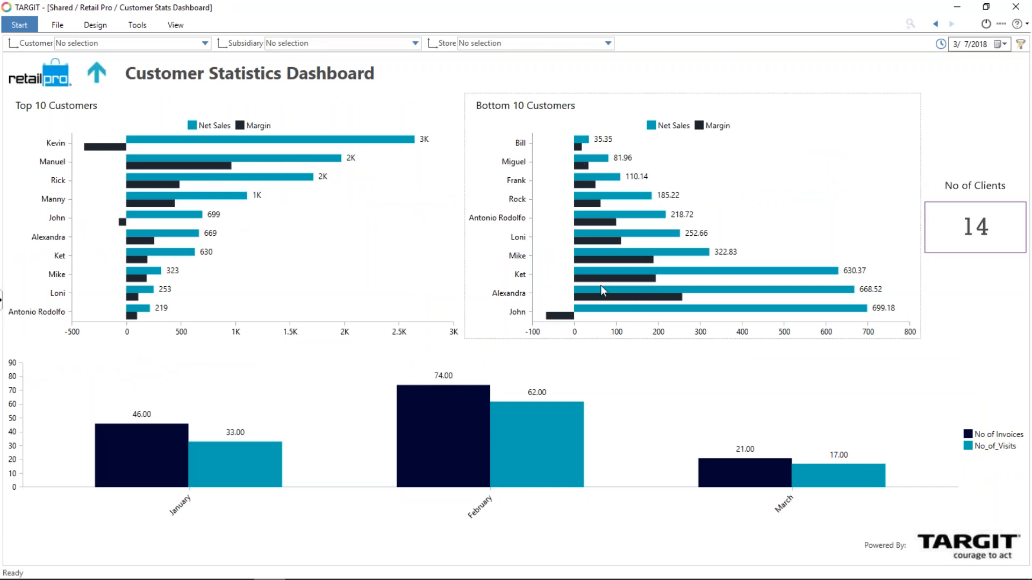
{"action": "mouse_move", "coordinate": [209, 457]}
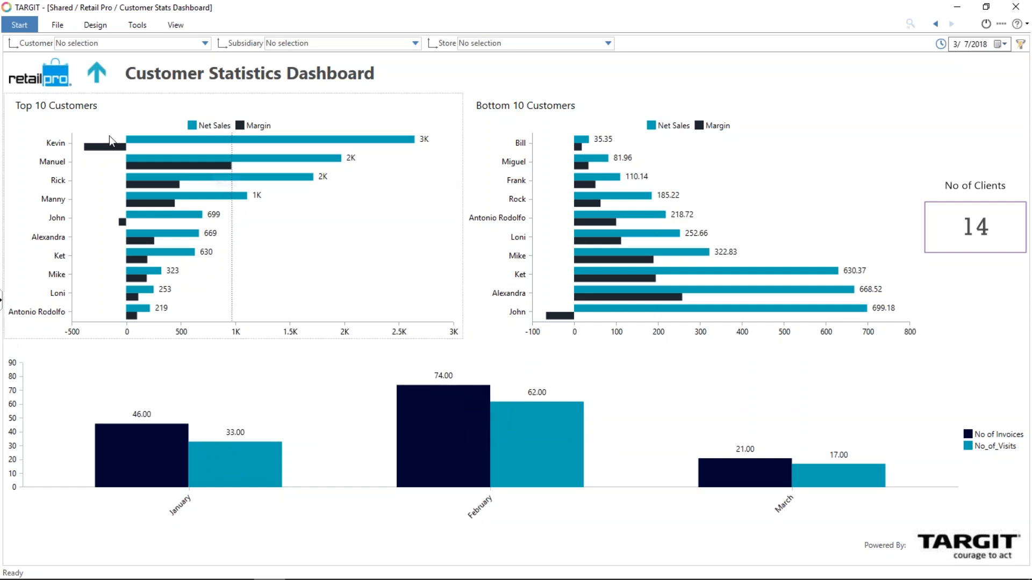
{"action": "left_click", "coordinate": [57, 80]}
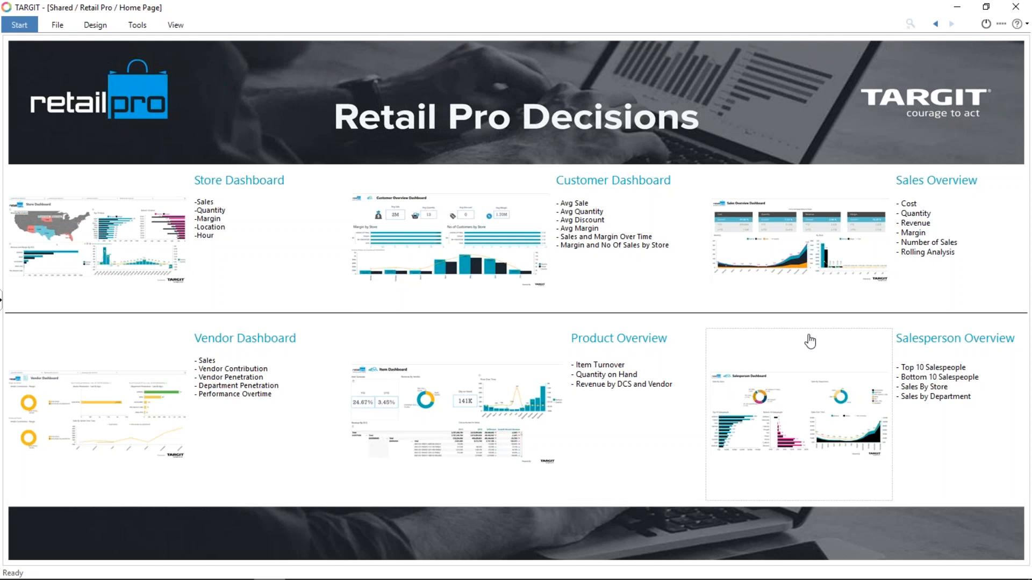
Step: Open the Revenue details from the Sales Overview Dashboard, check the available Period filter years, and return to the home page
{"action": "left_click", "coordinate": [845, 246]}
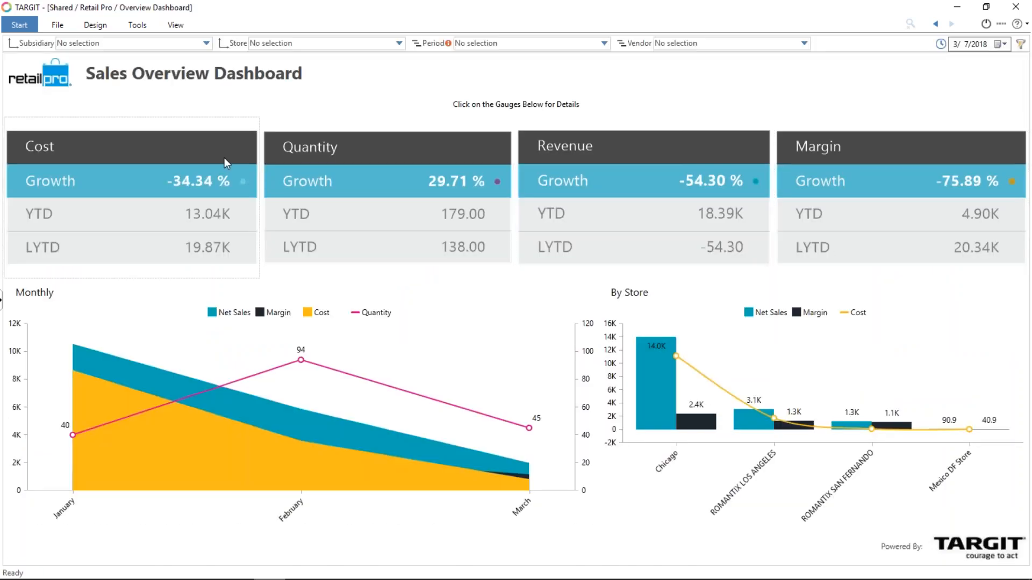
{"action": "left_click", "coordinate": [693, 149]}
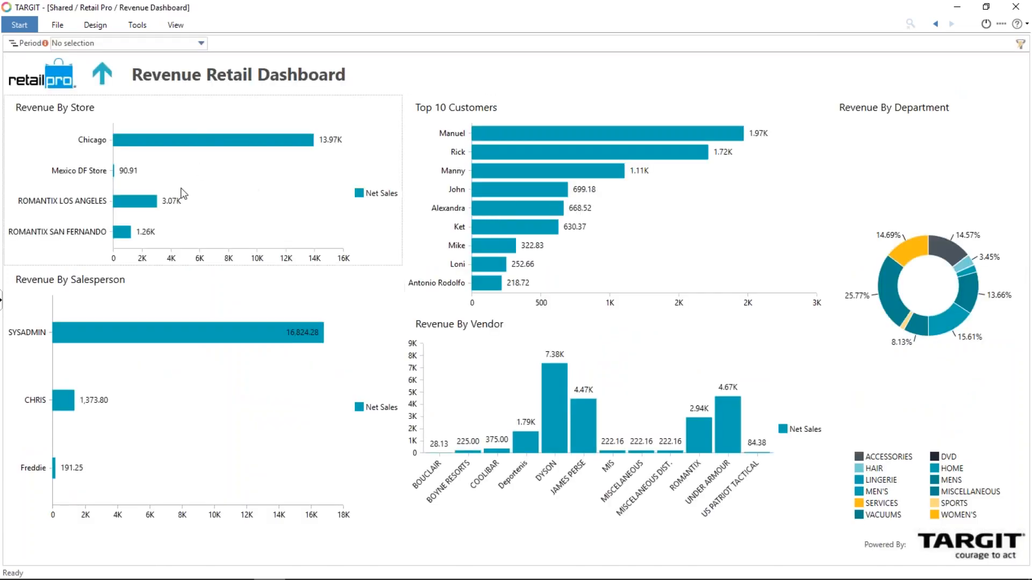
{"action": "left_click", "coordinate": [201, 43]}
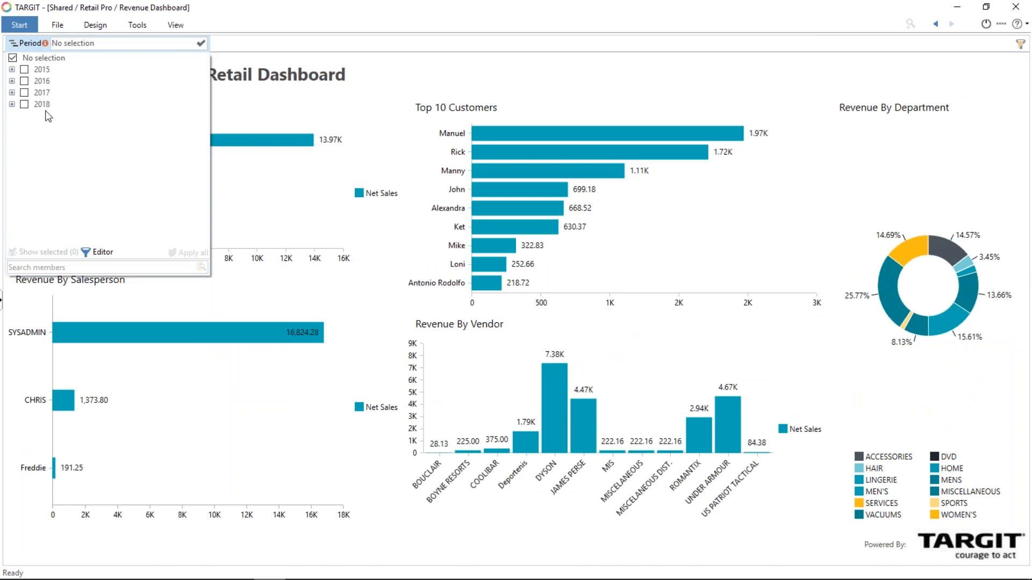
{"action": "left_click", "coordinate": [448, 77]}
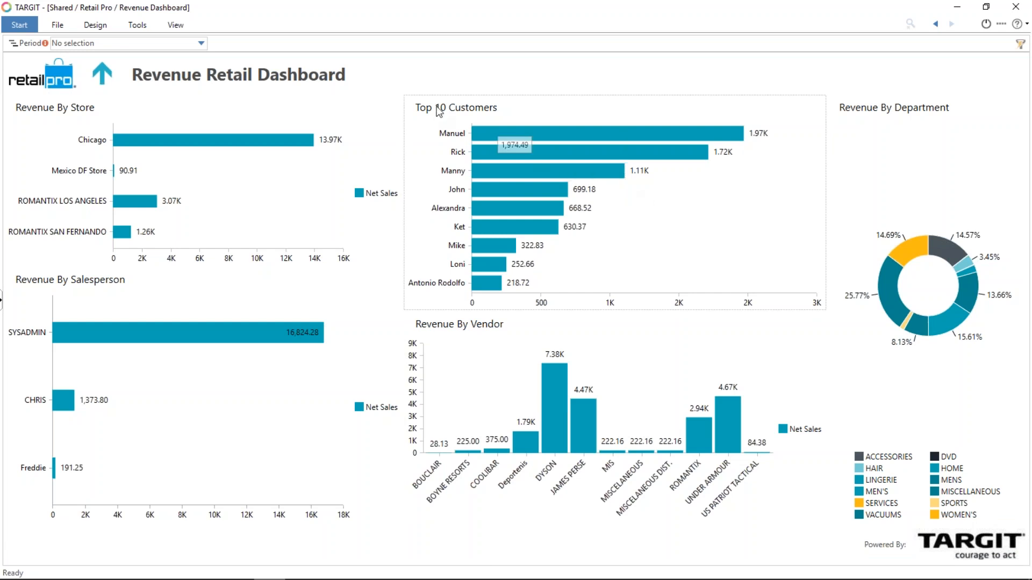
{"action": "left_click", "coordinate": [67, 84]}
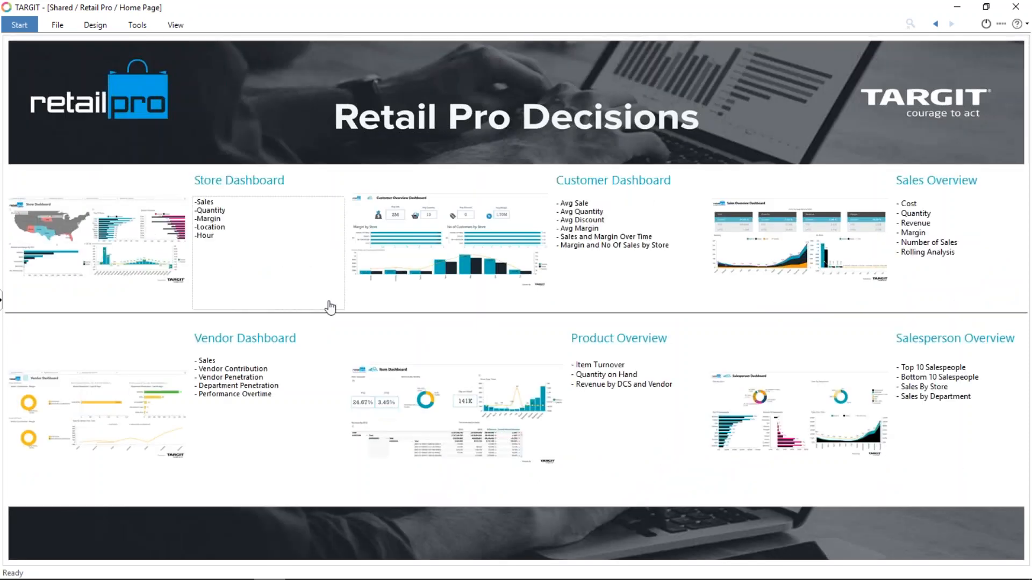
Step: Open the Vendor Report from the Vendor Dashboard and page through it to the COOLIBAR vendor page
{"action": "left_click", "coordinate": [133, 398]}
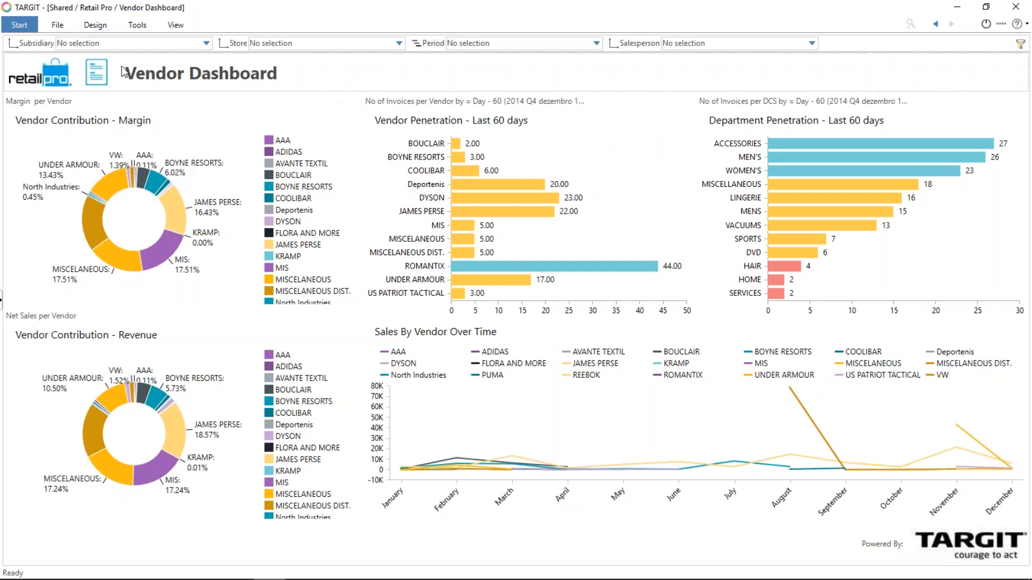
{"action": "left_click", "coordinate": [98, 80]}
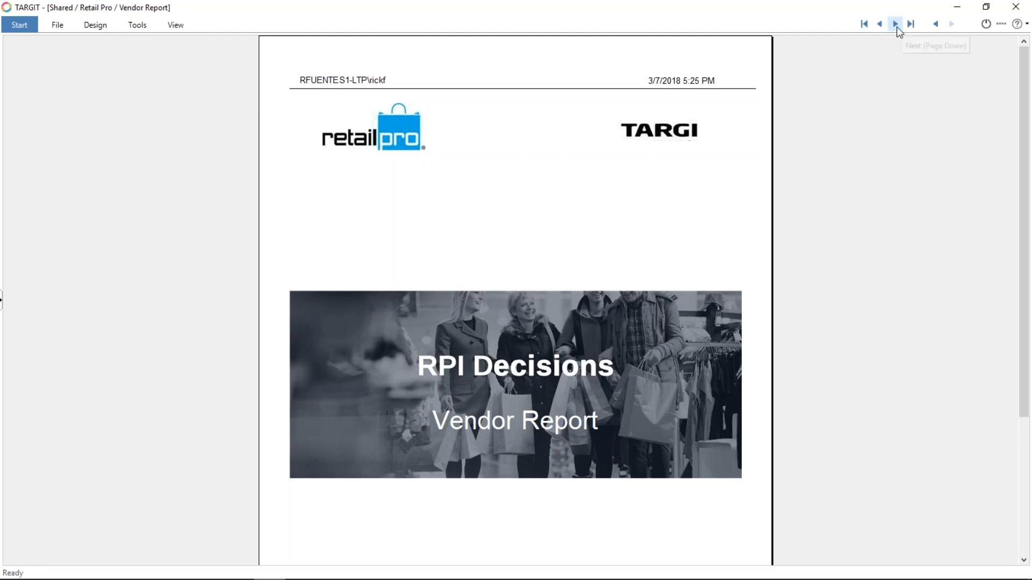
{"action": "left_click", "coordinate": [896, 26]}
{"action": "left_click", "coordinate": [896, 25]}
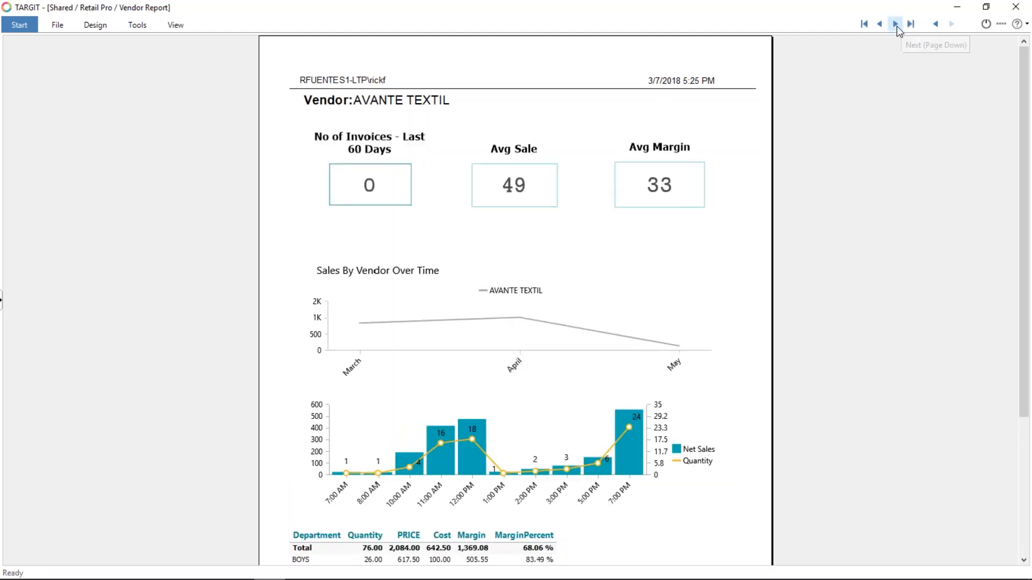
{"action": "left_click", "coordinate": [896, 26]}
{"action": "left_click", "coordinate": [896, 26]}
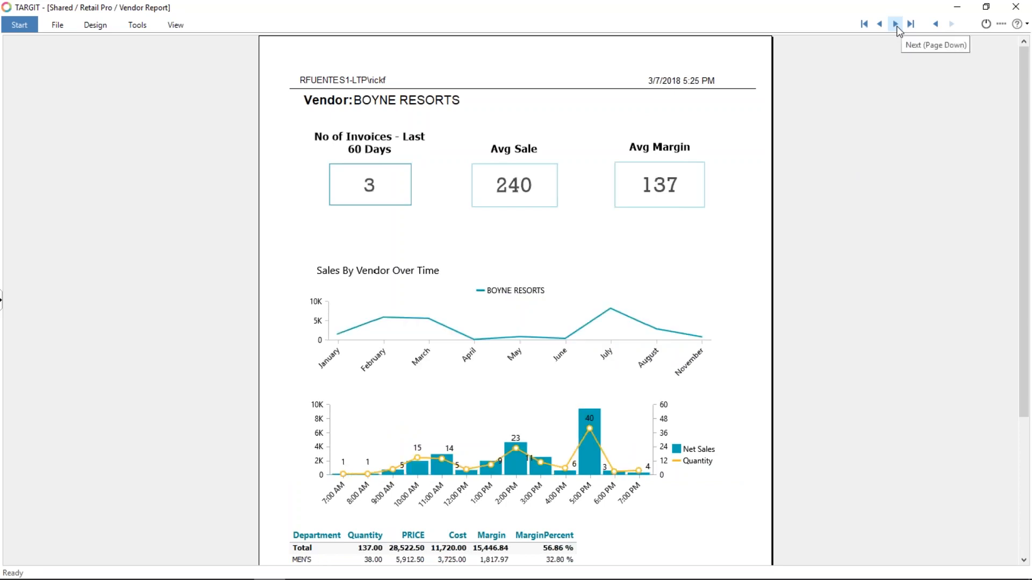
{"action": "left_click", "coordinate": [896, 26]}
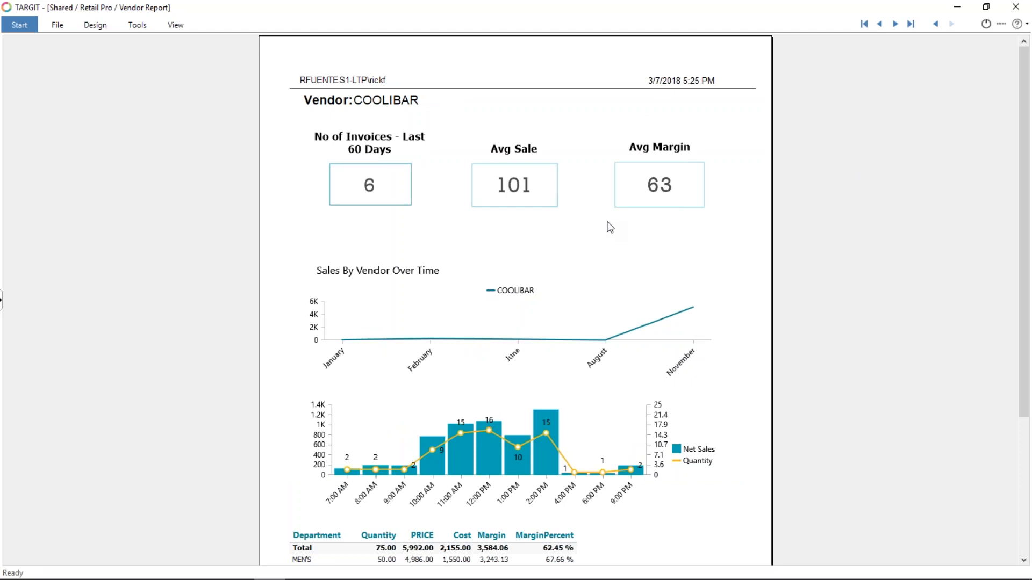
Step: Reopen the recent Home Page document and open the Item Analysis linked from the Item Dashboard
{"action": "left_click", "coordinate": [27, 28]}
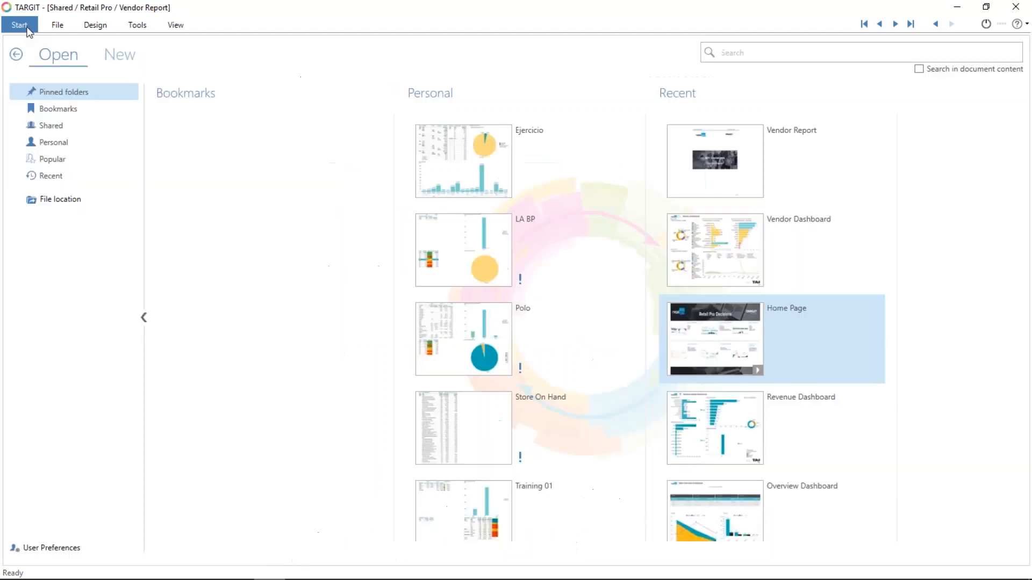
{"action": "left_click", "coordinate": [718, 348]}
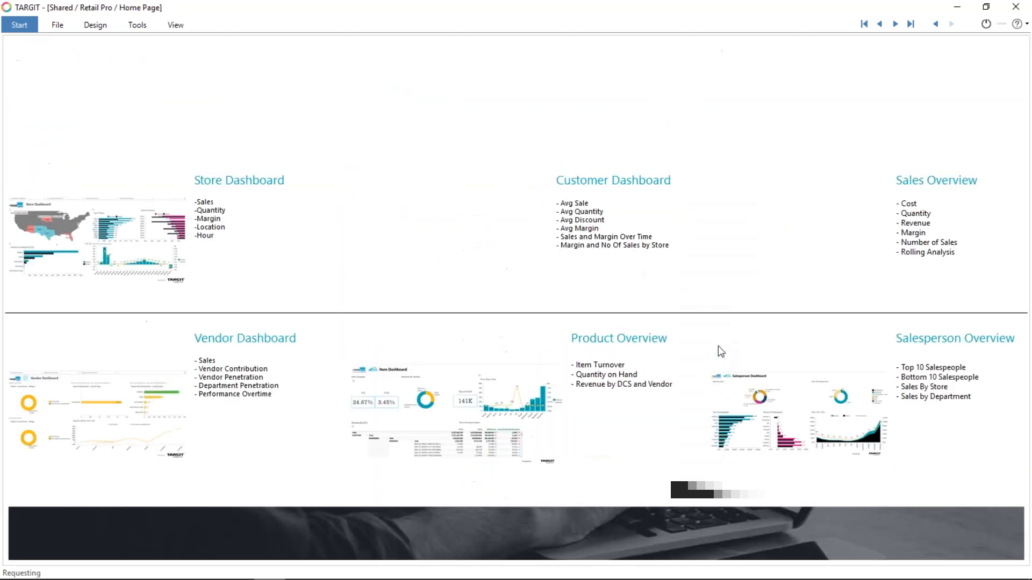
{"action": "left_click", "coordinate": [467, 413]}
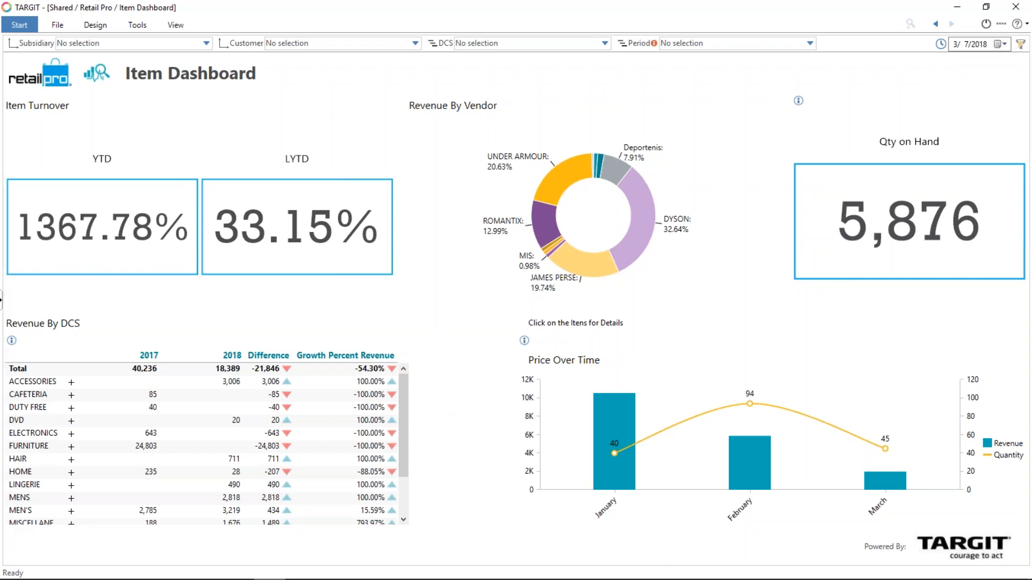
{"action": "left_click", "coordinate": [99, 80]}
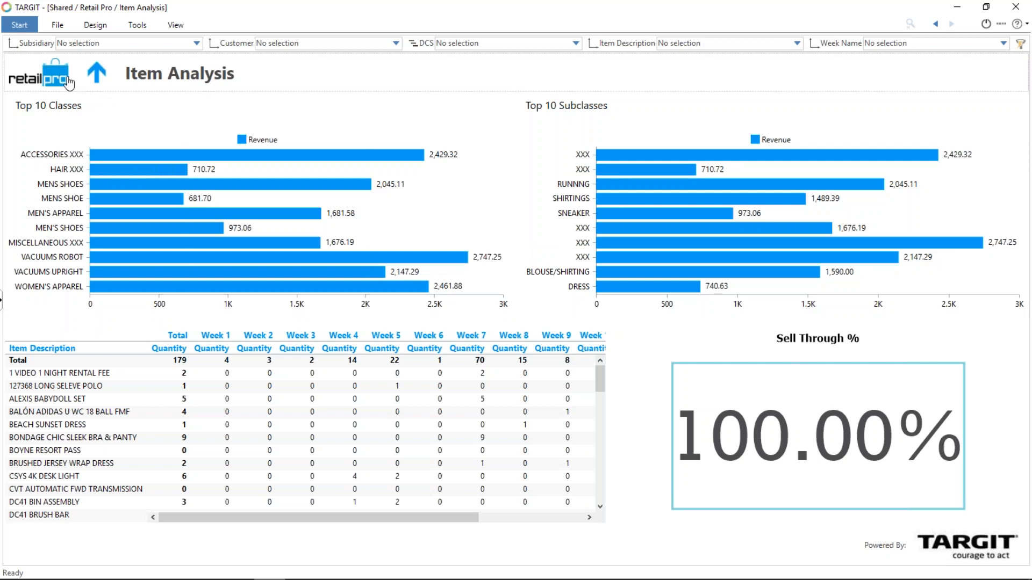
Step: View the Salesperson Dashboard and its linked Salesperson Statistics, and return to the home page
{"action": "left_click", "coordinate": [69, 82]}
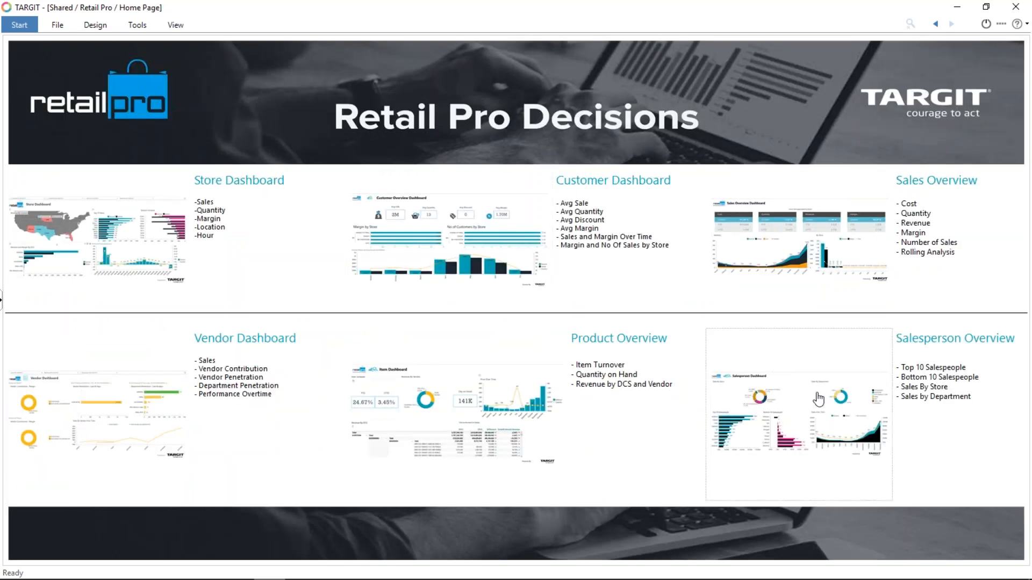
{"action": "left_click", "coordinate": [819, 399]}
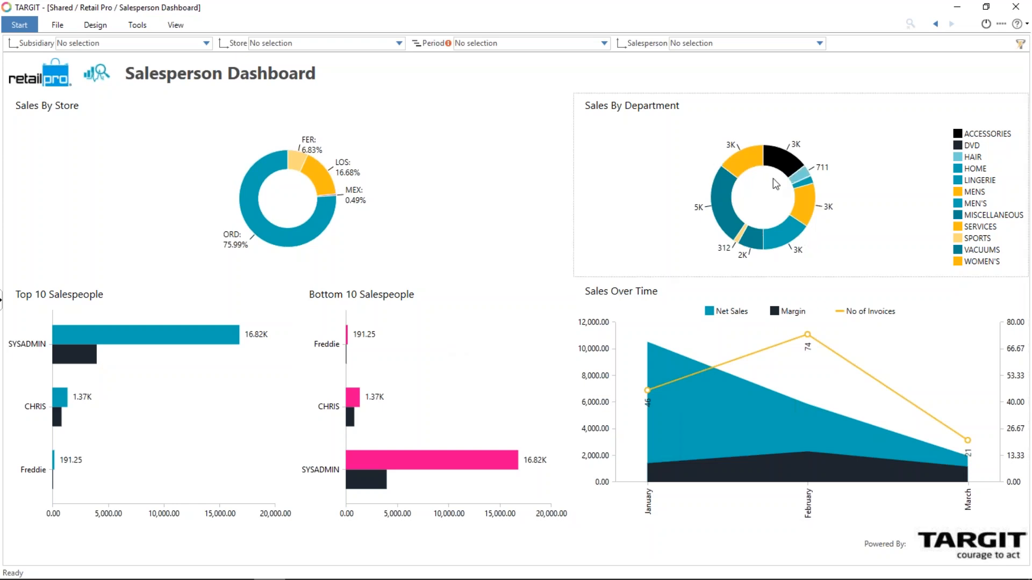
{"action": "left_click", "coordinate": [192, 154]}
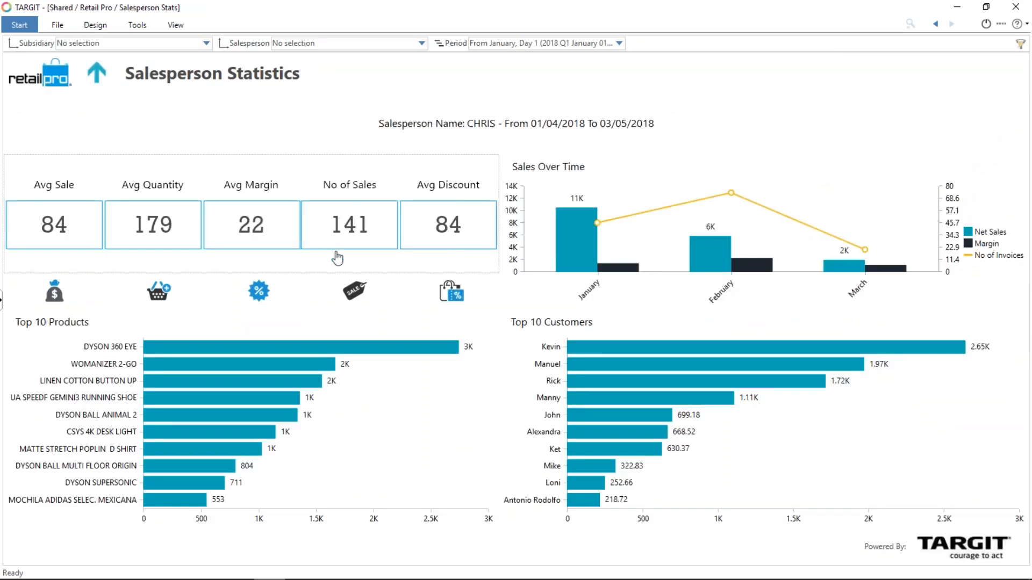
{"action": "mouse_move", "coordinate": [338, 258]}
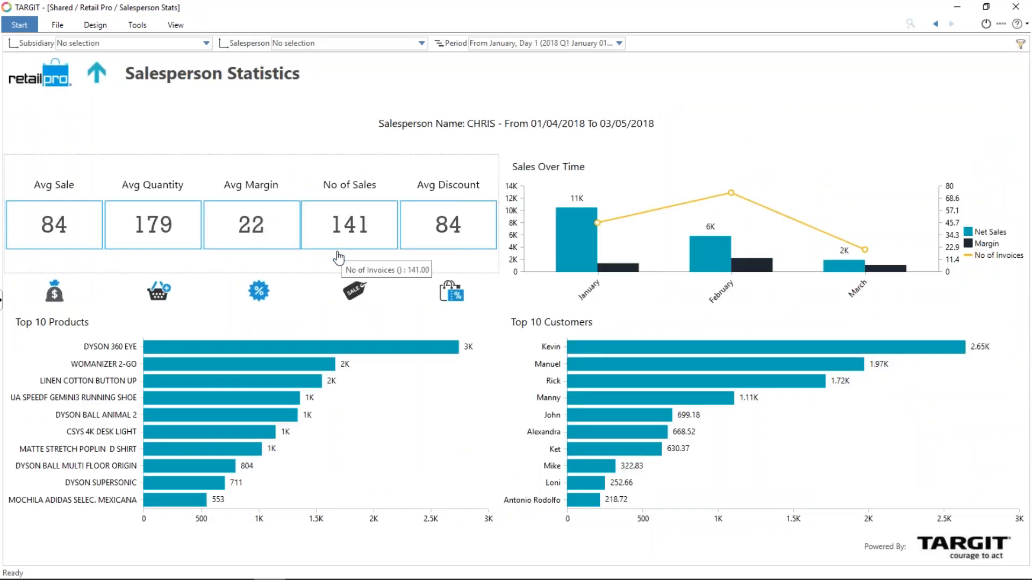
{"action": "left_click", "coordinate": [306, 219]}
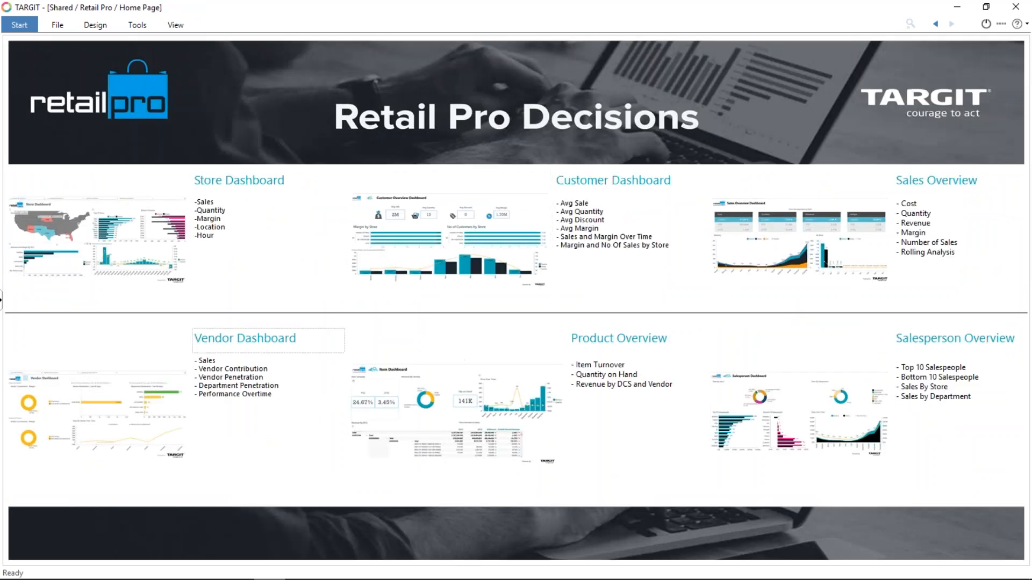
Step: Open the Store Dashboard and display the file and export commands for it
{"action": "left_click", "coordinate": [154, 251]}
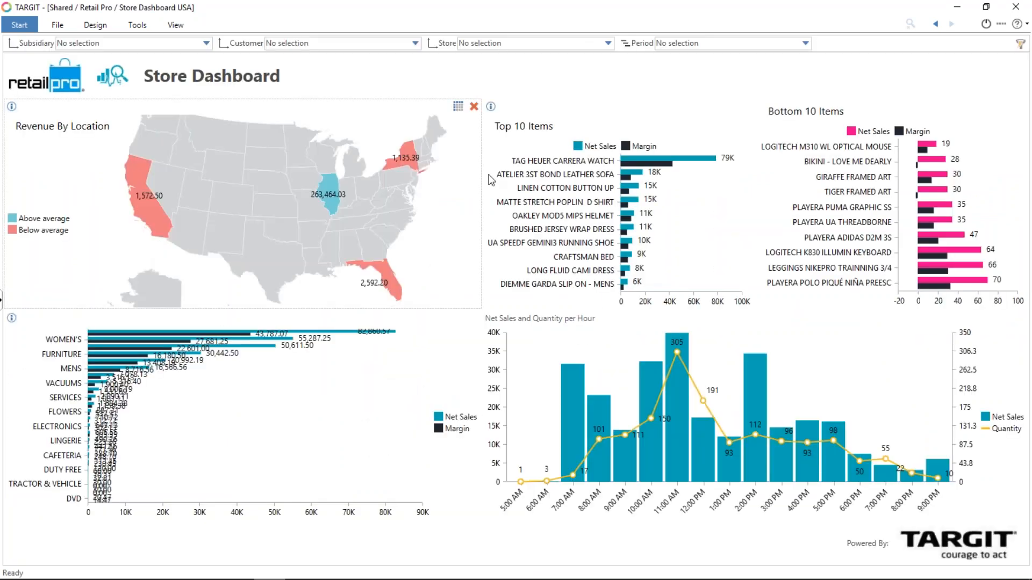
{"action": "left_click", "coordinate": [1002, 24]}
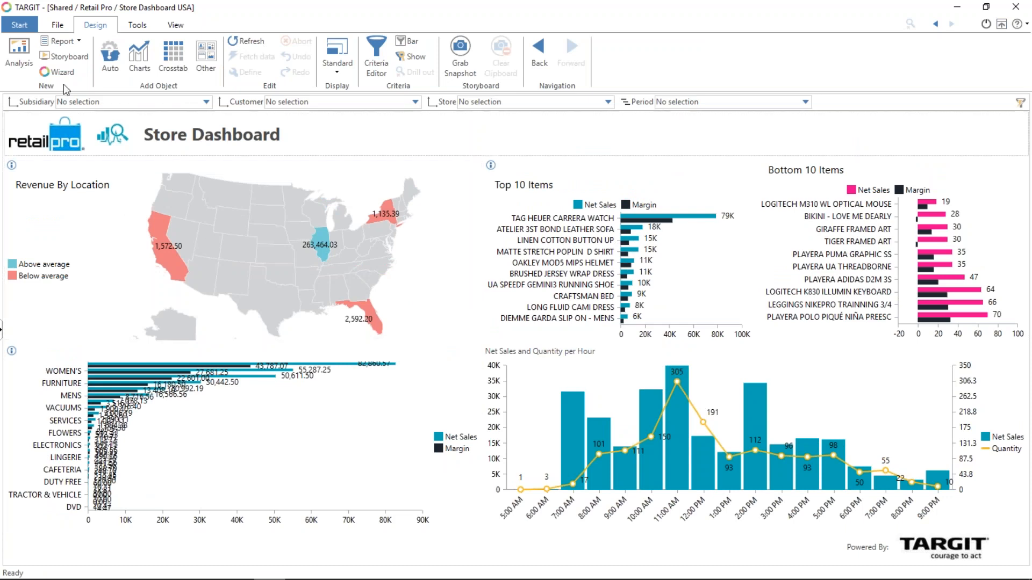
{"action": "left_click", "coordinate": [57, 25]}
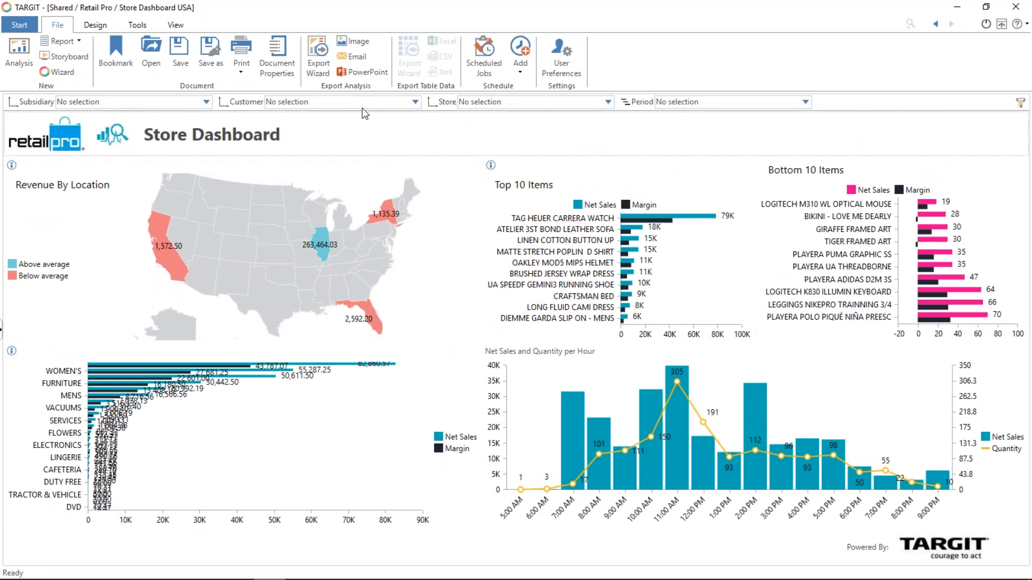
Step: Export the Store Dashboard to PowerPoint, view the generated slide in Presentation1, and close the presentation
{"action": "left_click", "coordinate": [359, 78]}
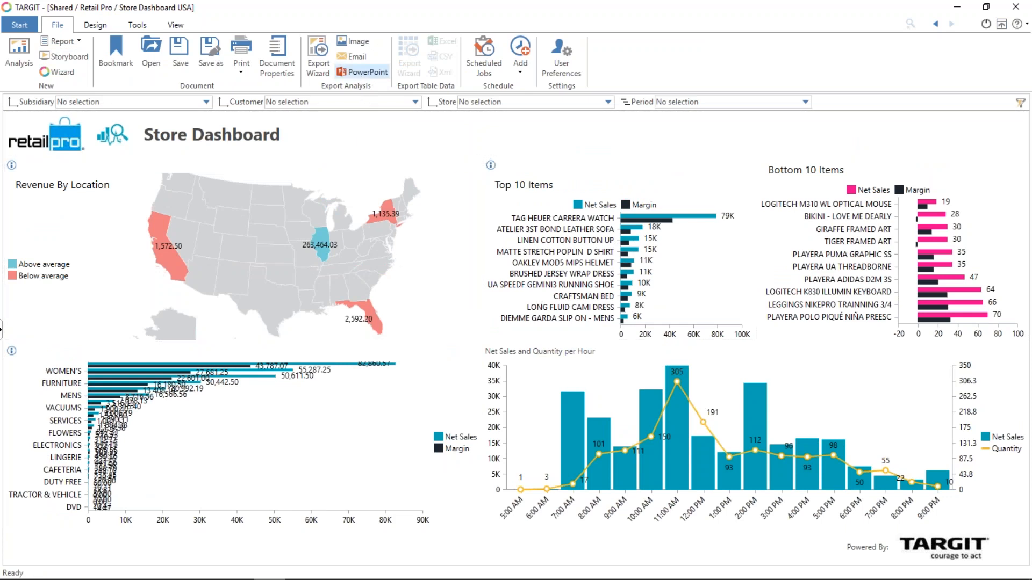
{"action": "mouse_move", "coordinate": [371, 574]}
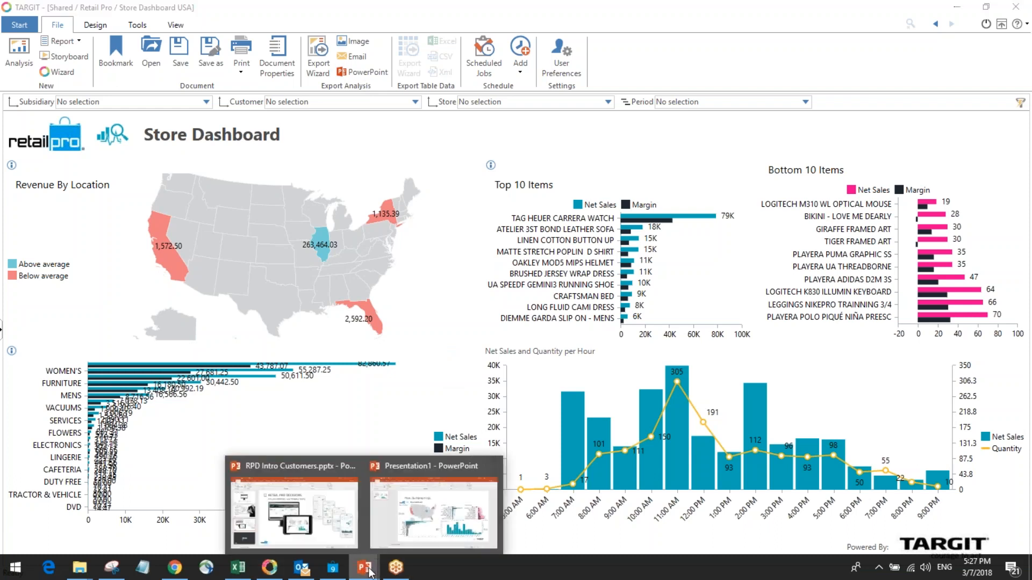
{"action": "left_click", "coordinate": [434, 505]}
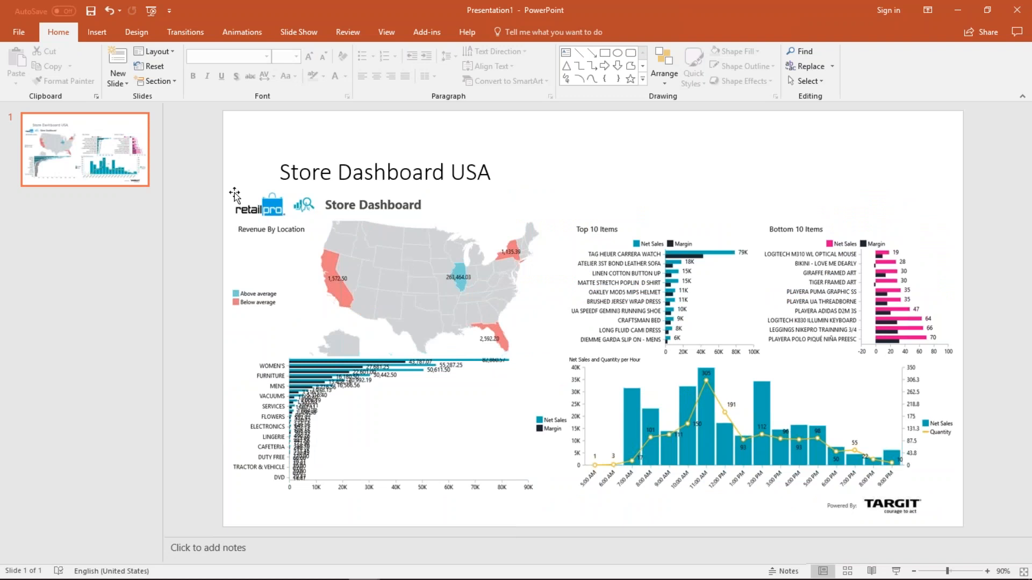
{"action": "left_click", "coordinate": [1018, 11]}
{"action": "left_click", "coordinate": [515, 311]}
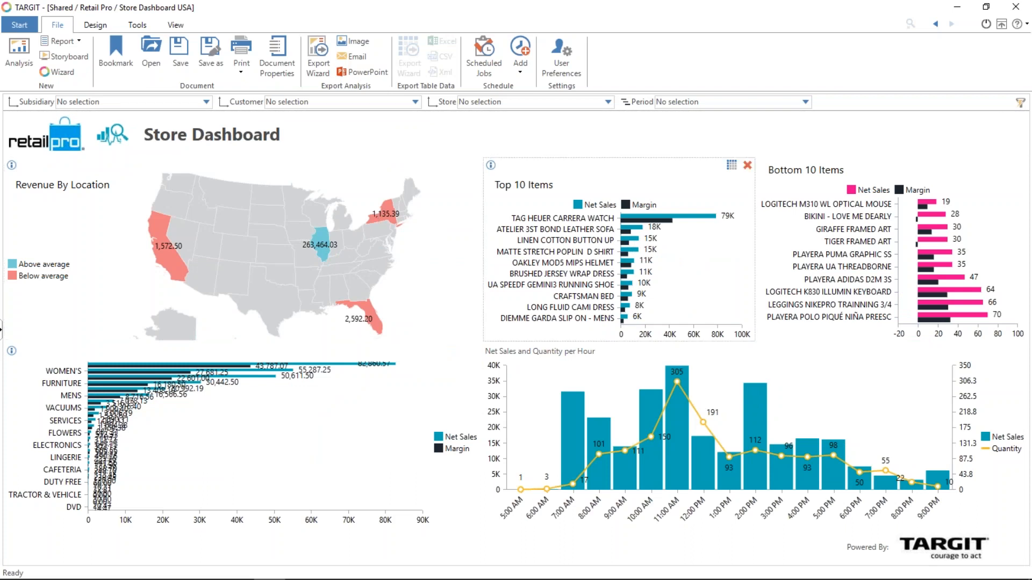
Step: Review the repeat, format and delivery options for a scheduled job on the Store Dashboard, and cancel the job
{"action": "left_click", "coordinate": [525, 70]}
{"action": "left_click", "coordinate": [529, 83]}
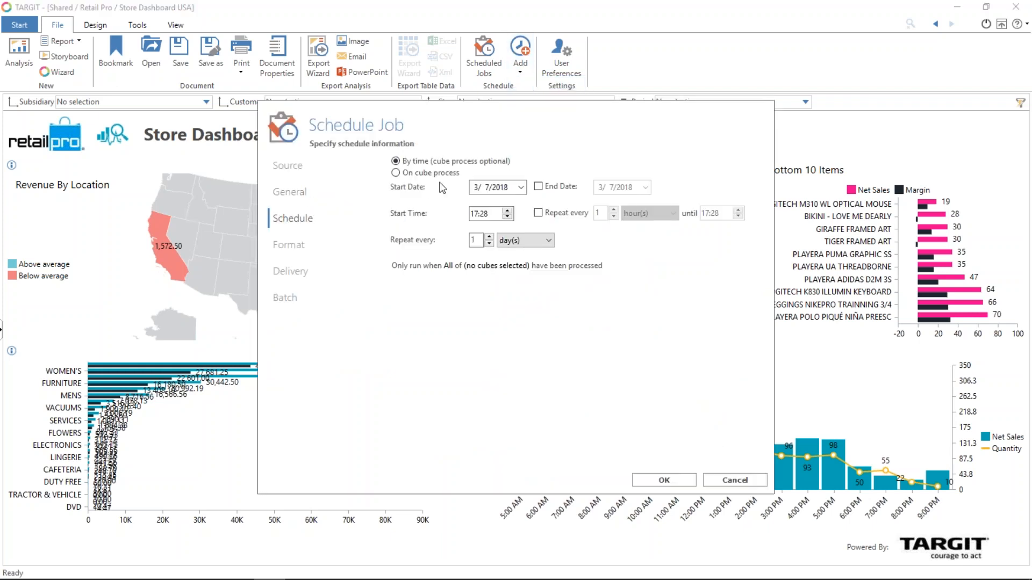
{"action": "left_click", "coordinate": [549, 243]}
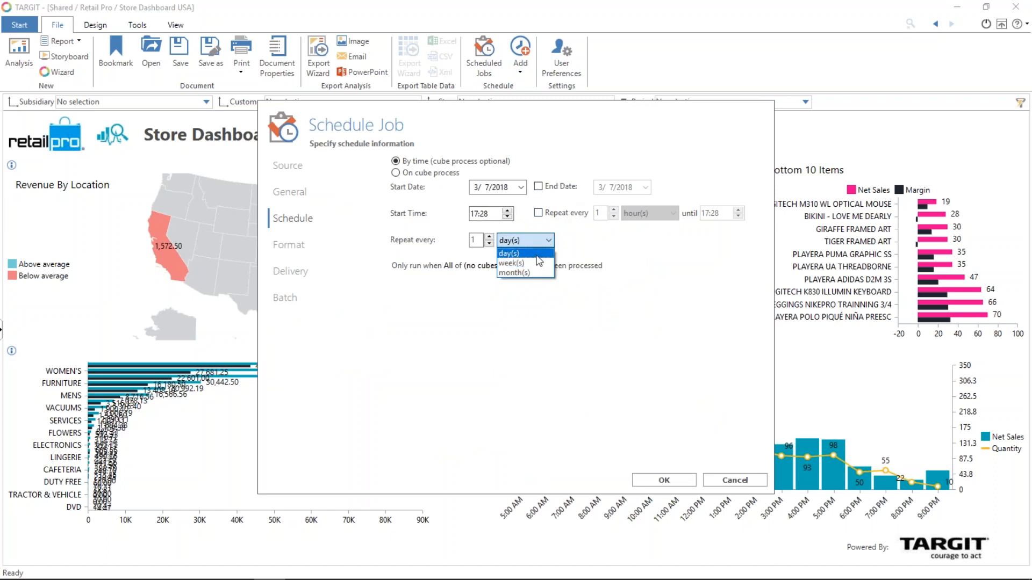
{"action": "left_click", "coordinate": [305, 249]}
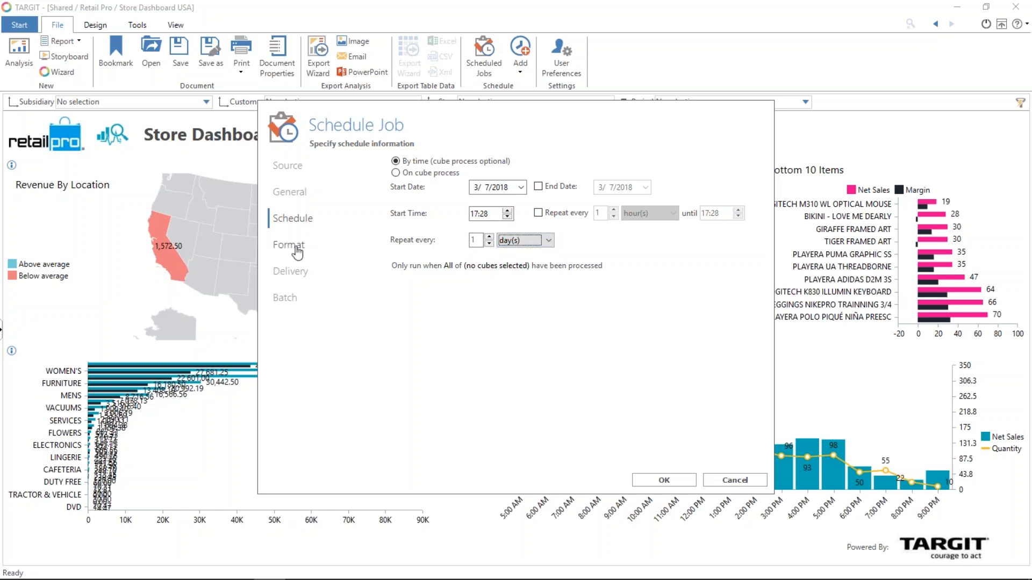
{"action": "left_click", "coordinate": [297, 250]}
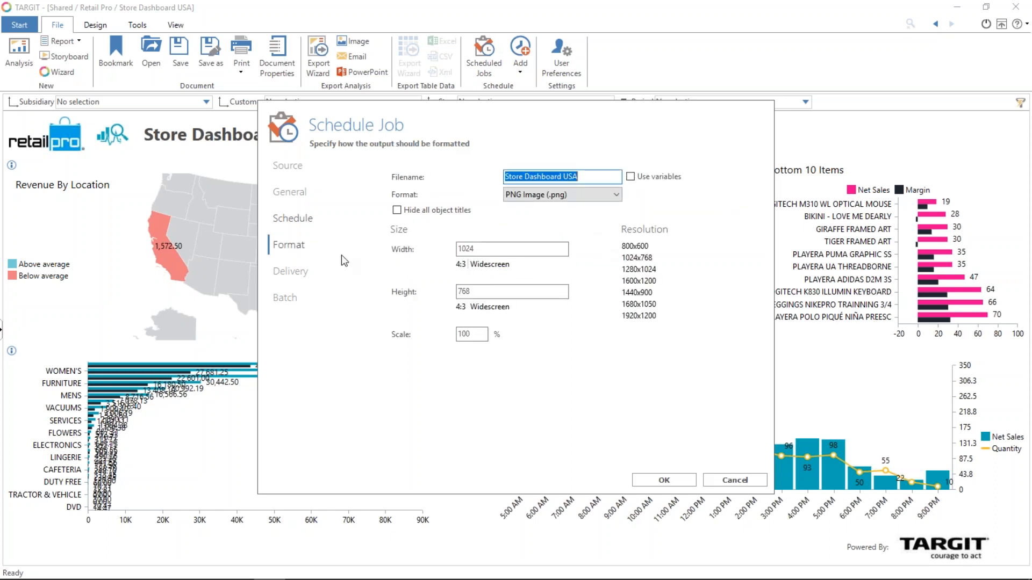
{"action": "left_click", "coordinate": [300, 273]}
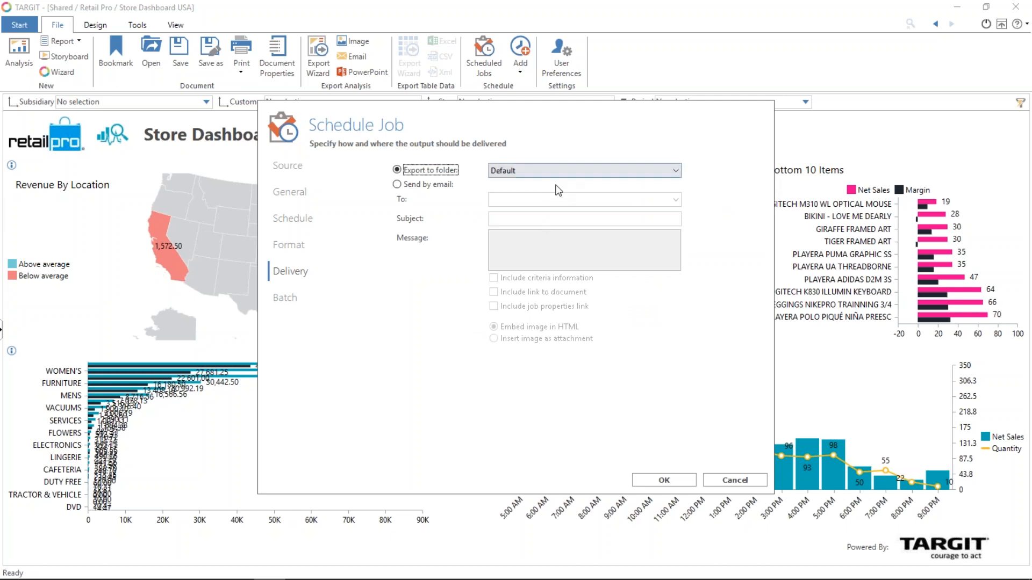
{"action": "left_click", "coordinate": [727, 485]}
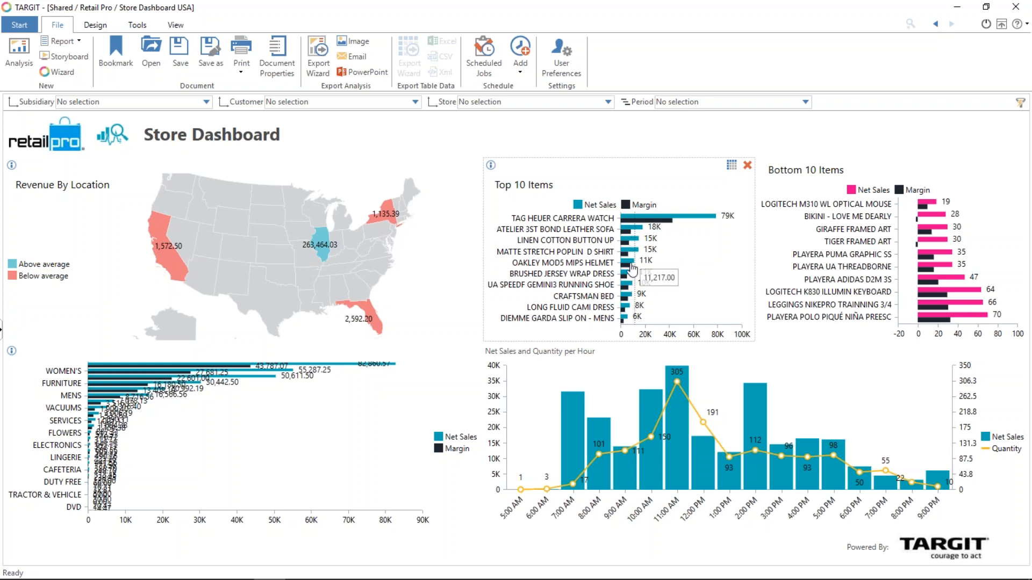
Step: Look at the Agent and Sorting options available for the Top 10 Items chart, and dismiss them
{"action": "right_click", "coordinate": [633, 267]}
{"action": "mouse_move", "coordinate": [677, 306]}
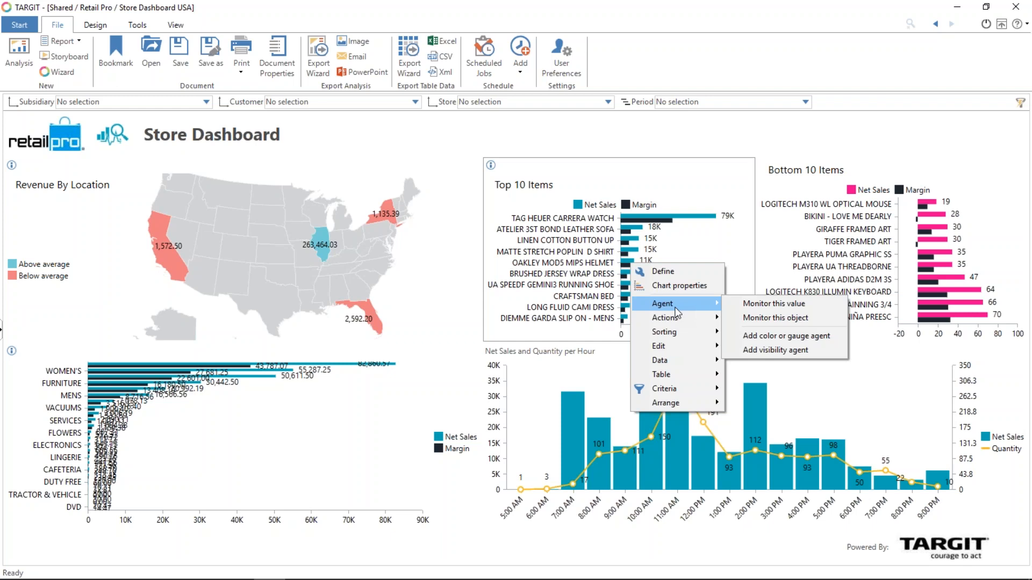
{"action": "mouse_move", "coordinate": [665, 332]}
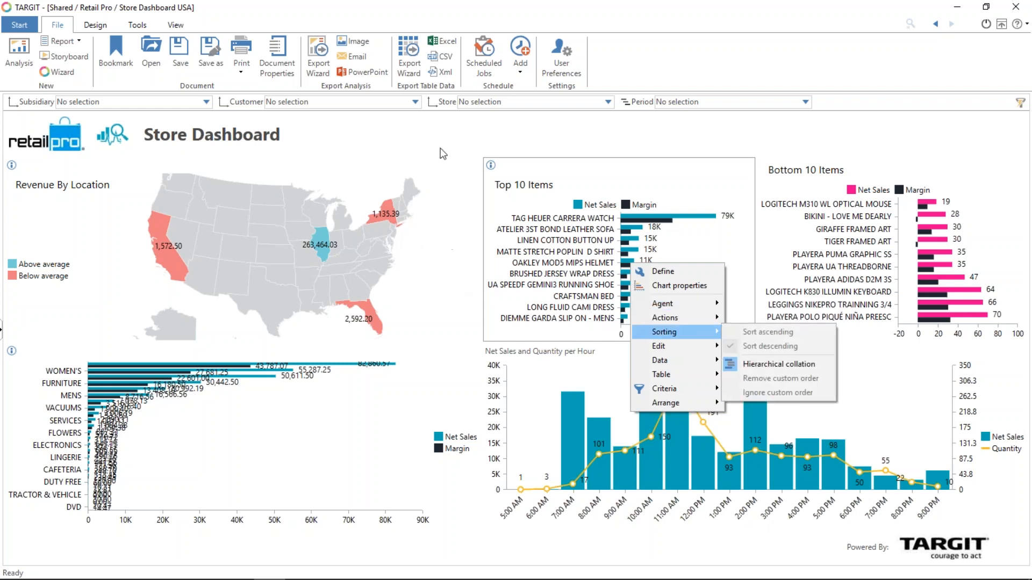
{"action": "left_click", "coordinate": [664, 87]}
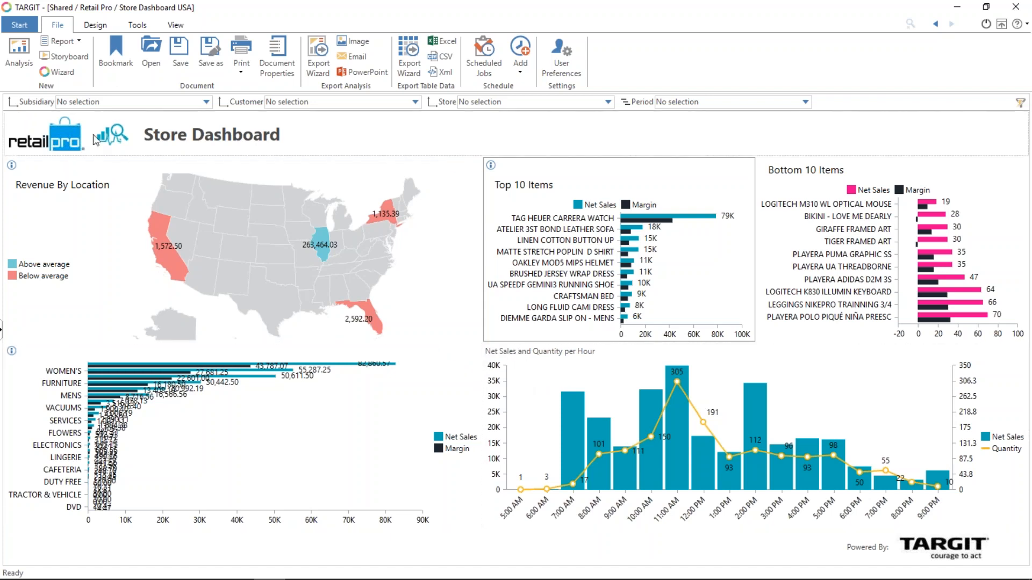
Step: Create a blank analysis, discard it without saving, and open the analysis wizard
{"action": "left_click", "coordinate": [19, 54]}
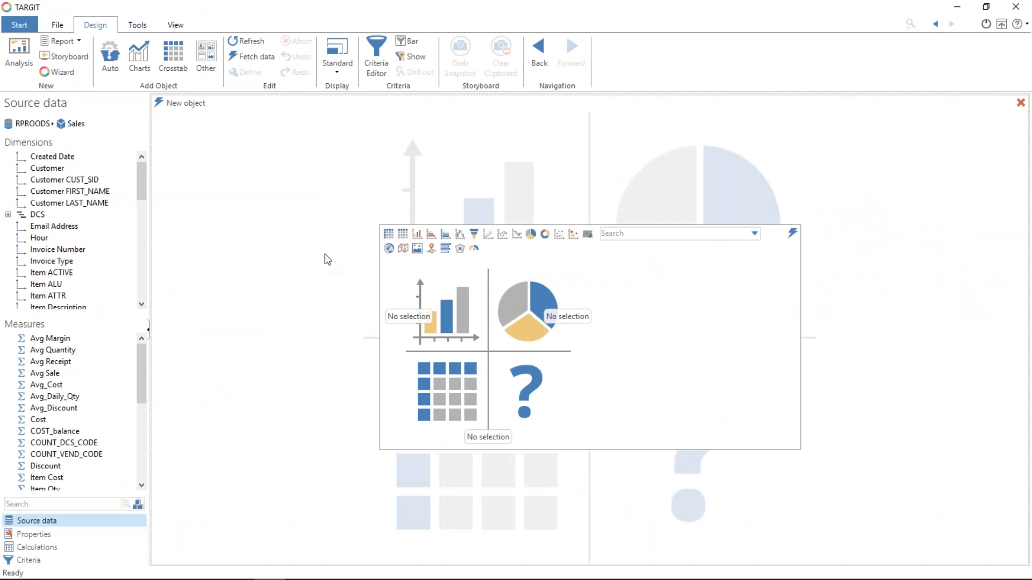
{"action": "left_click", "coordinate": [60, 73]}
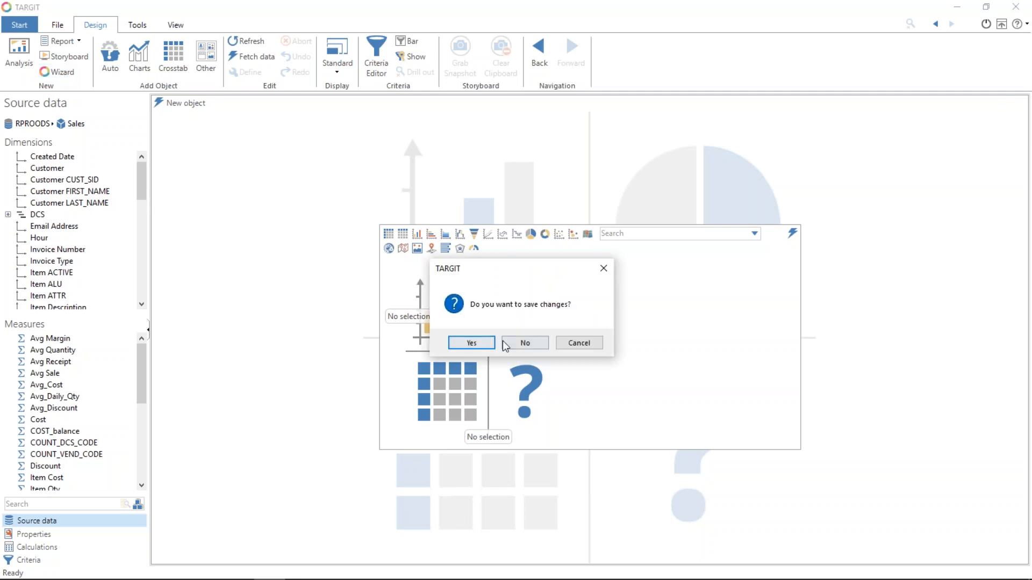
{"action": "left_click", "coordinate": [515, 341]}
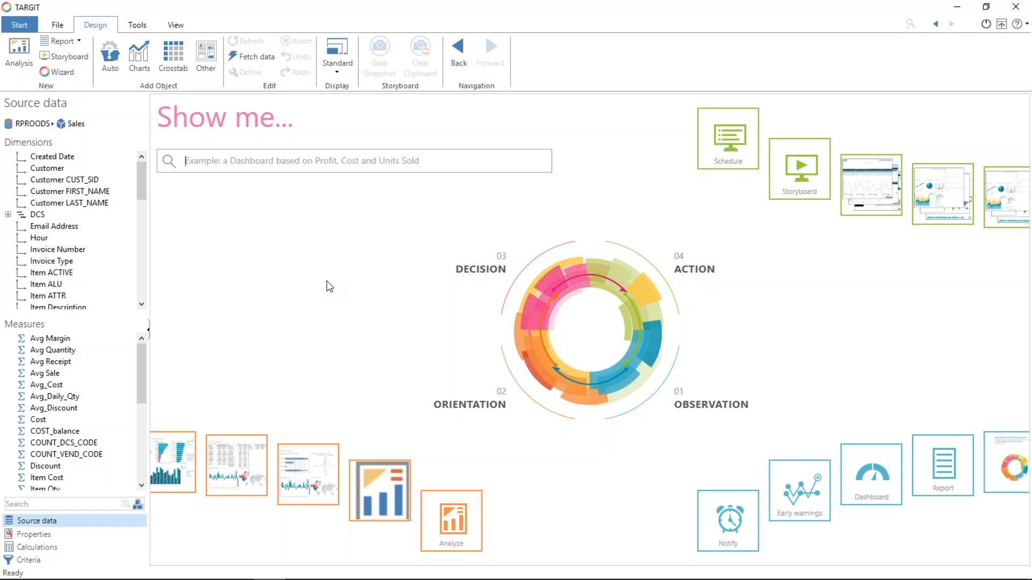
Step: Generate an analysis from the wizard query "revenue dcs period quantity store"
{"action": "type", "text": "reve"}
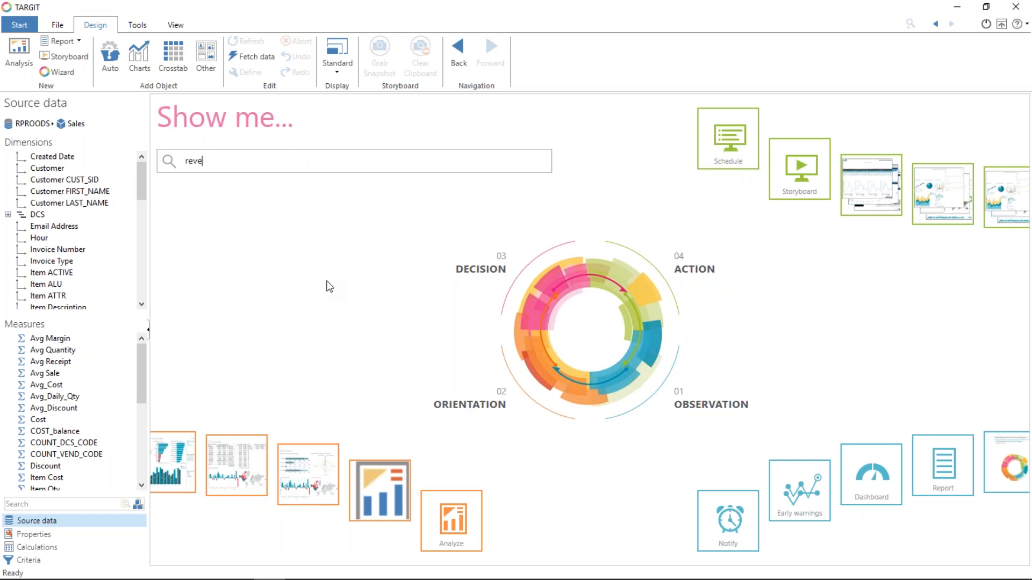
{"action": "type", "text": "nue "}
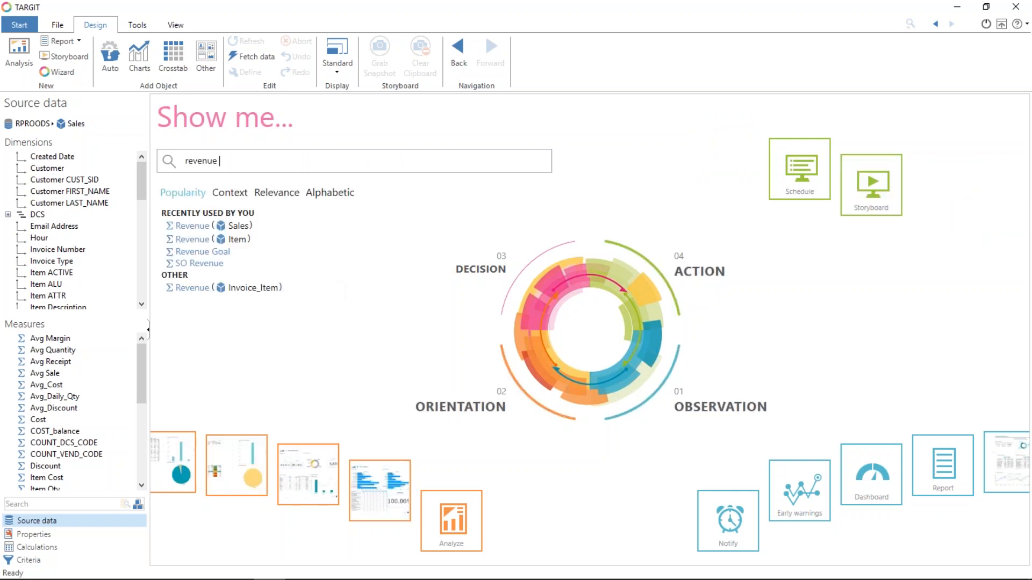
{"action": "type", "text": "dcs"}
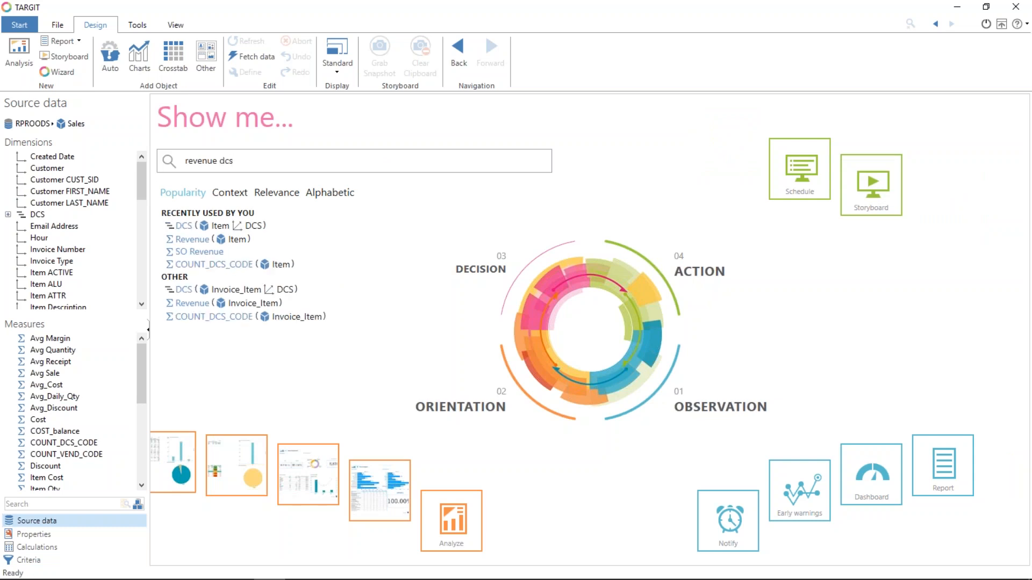
{"action": "type", "text": " period"}
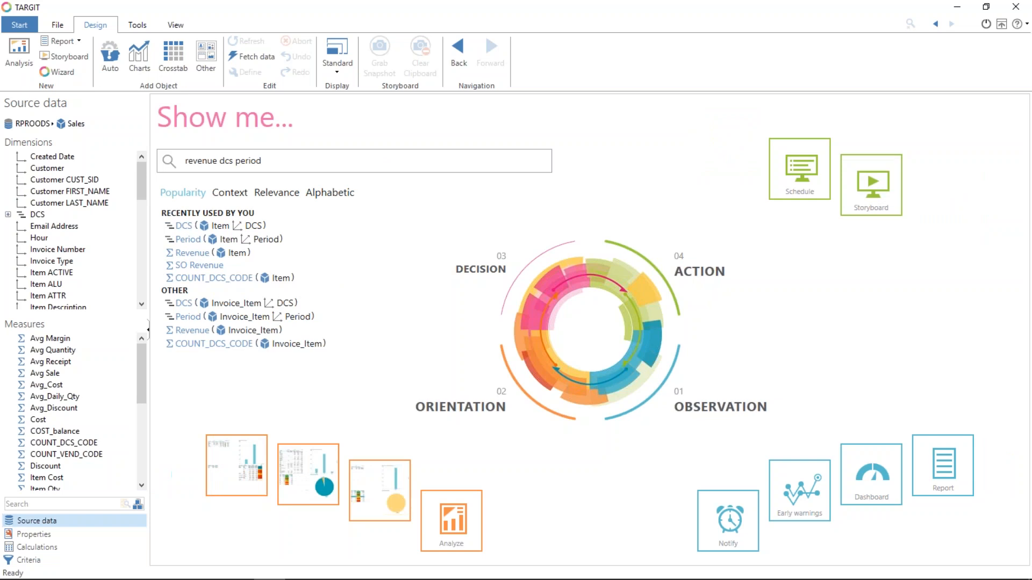
{"action": "type", "text": " quantity sto"}
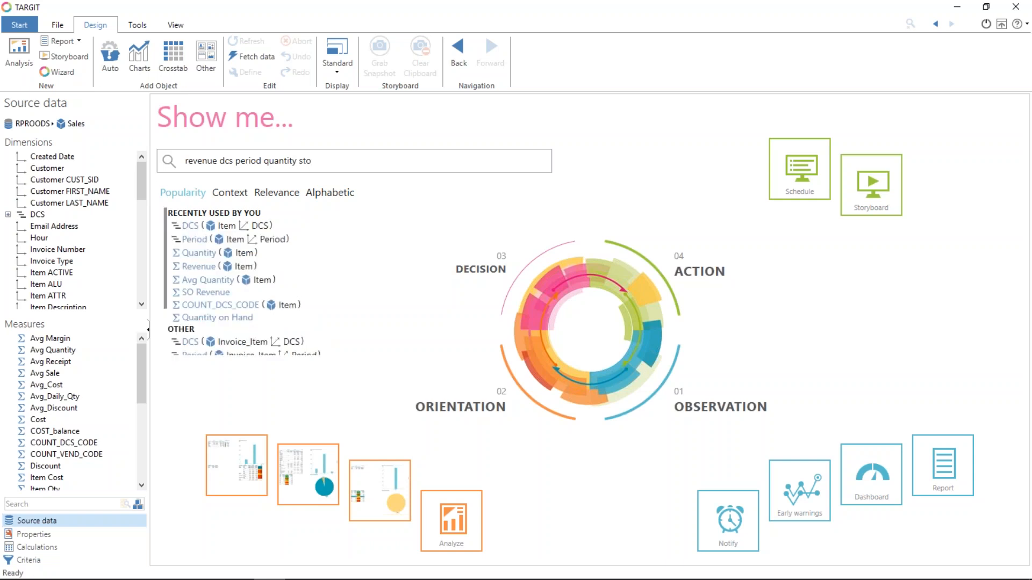
{"action": "type", "text": "re"}
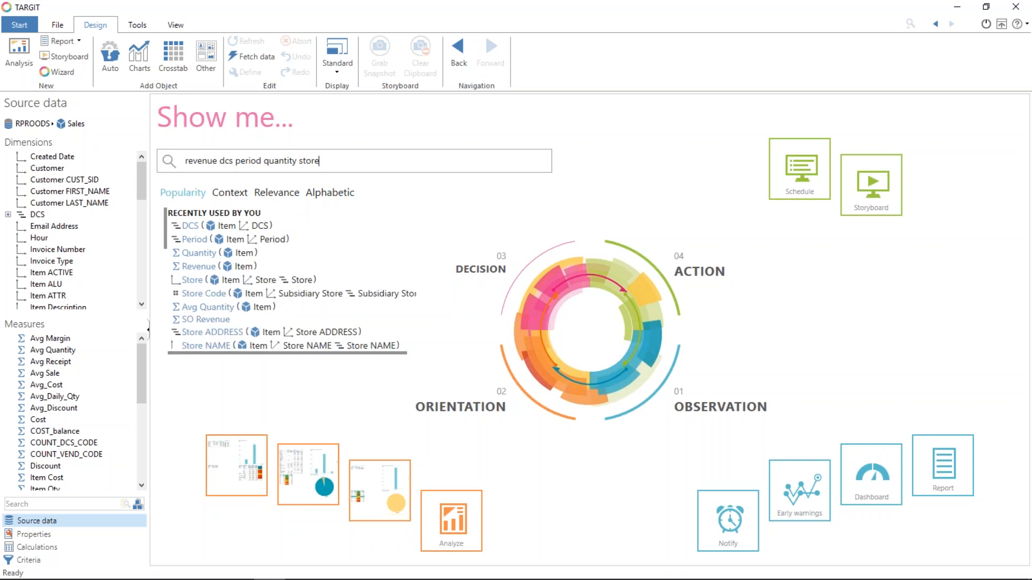
{"action": "key", "text": "Return"}
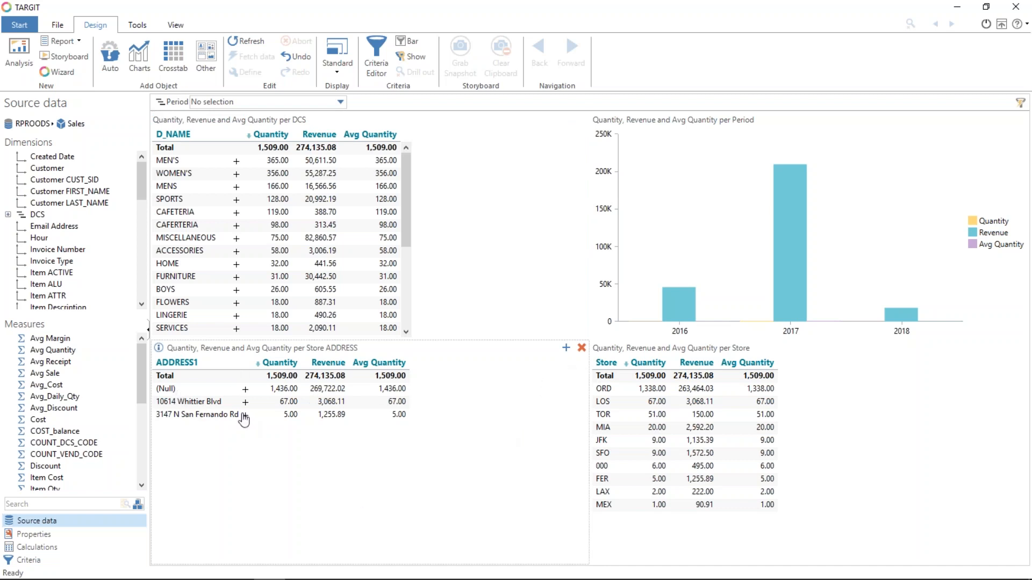
Step: Delete the crosstab per Store ADDRESS, and remove the Avg Quantity measure from the crosstab per Store
{"action": "left_click", "coordinate": [581, 348]}
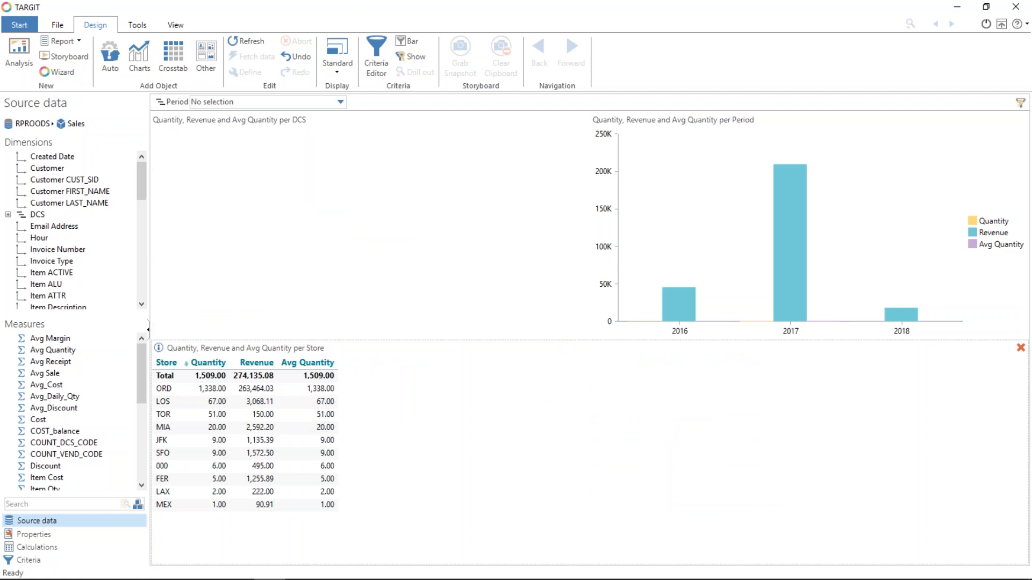
{"action": "left_click", "coordinate": [317, 415]}
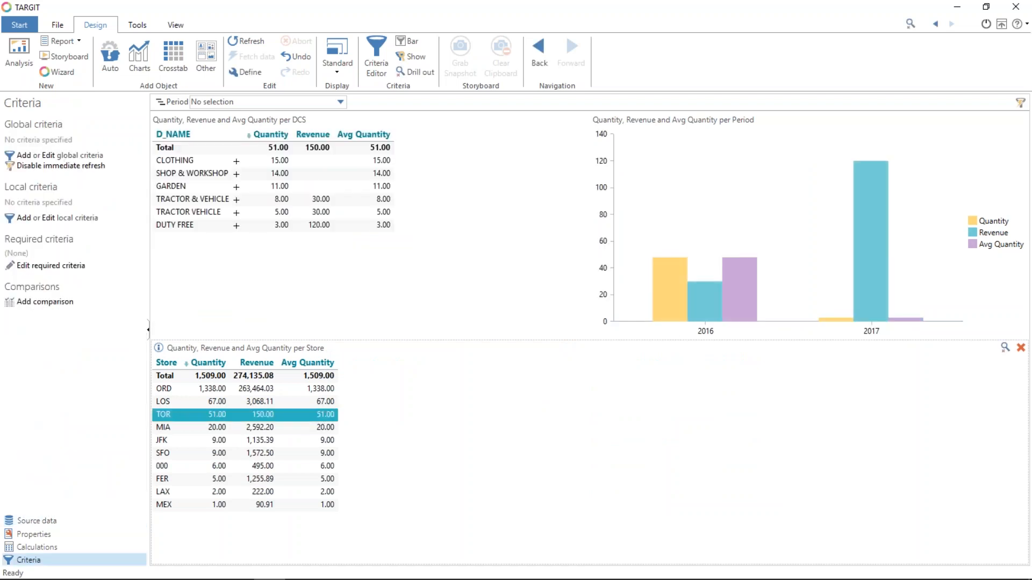
{"action": "left_click", "coordinate": [244, 79]}
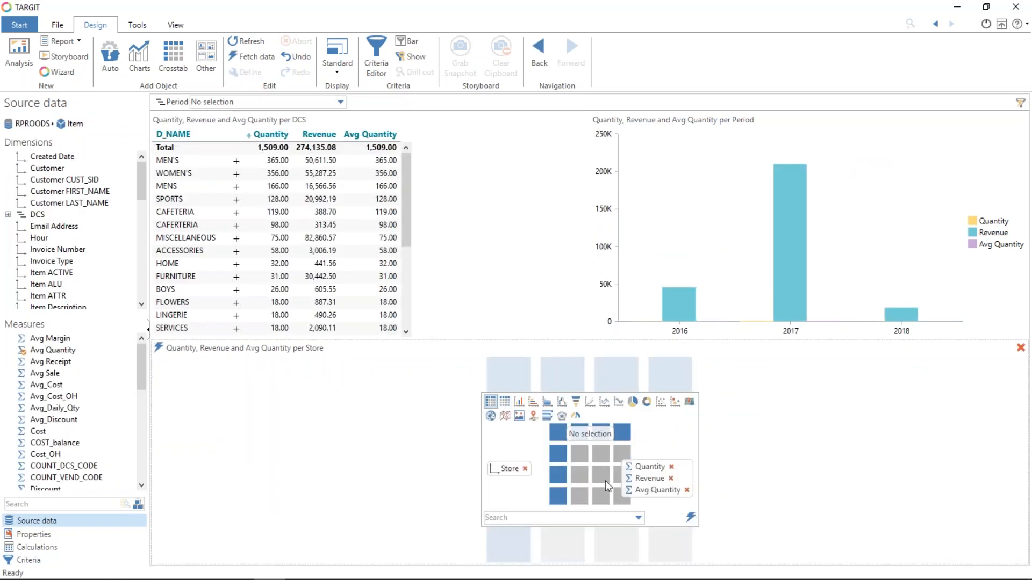
{"action": "left_click", "coordinate": [687, 490]}
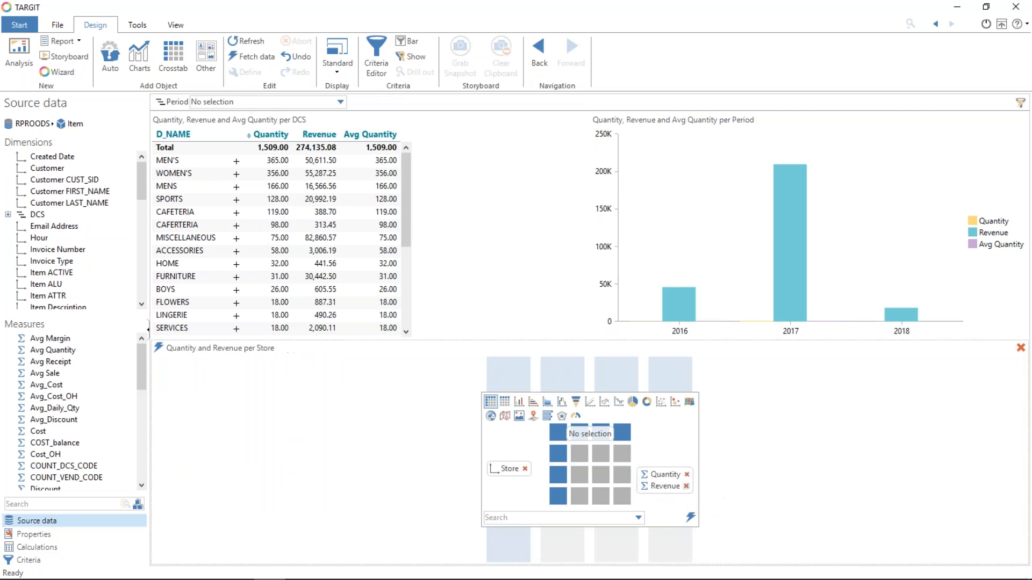
{"action": "left_click", "coordinate": [690, 517]}
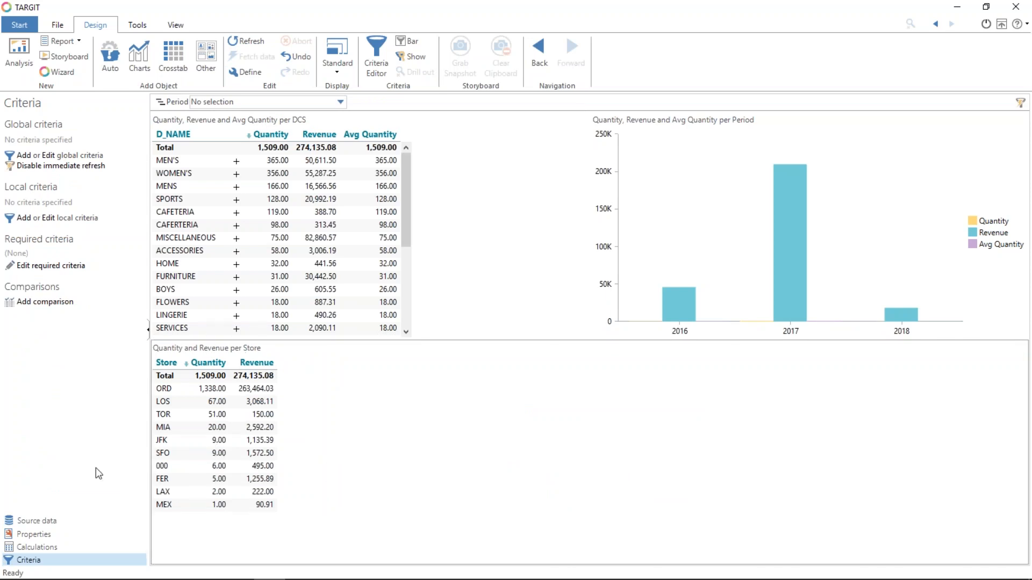
Step: Add a Percentage smart calculation based on Revenue to the per-Store crosstab, and look at its advanced calculations view
{"action": "left_click", "coordinate": [51, 547]}
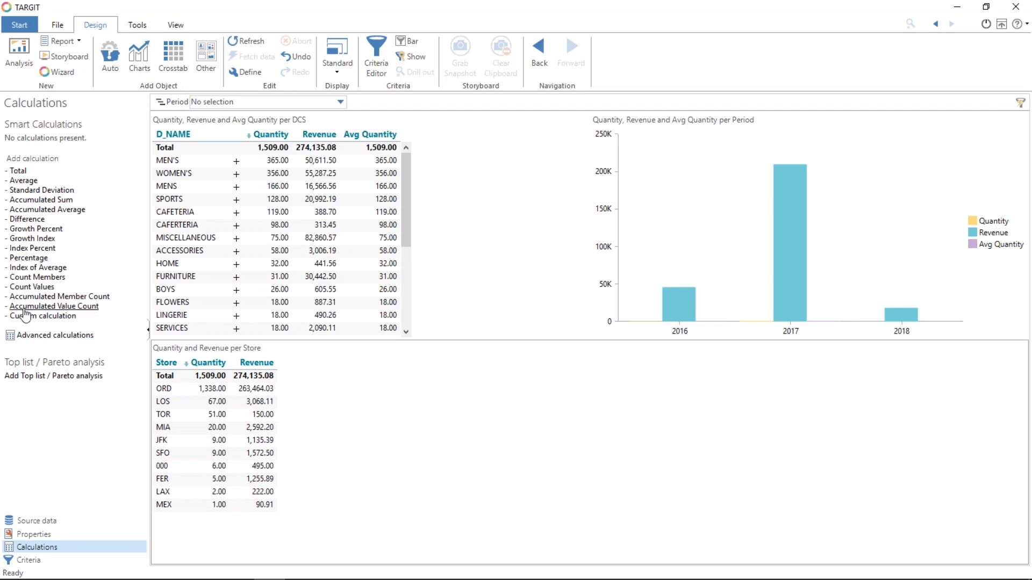
{"action": "left_click", "coordinate": [39, 260]}
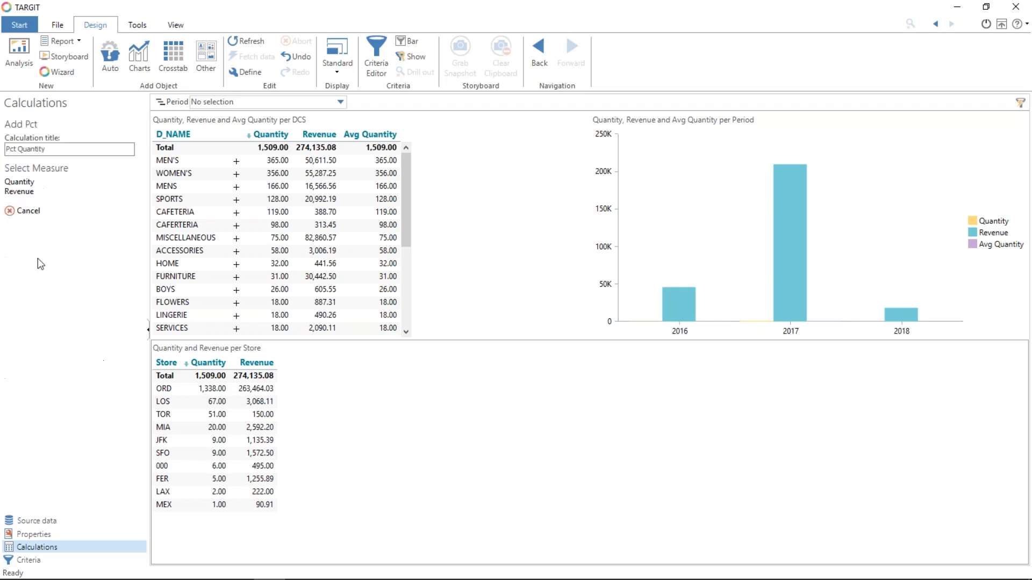
{"action": "left_click", "coordinate": [20, 193]}
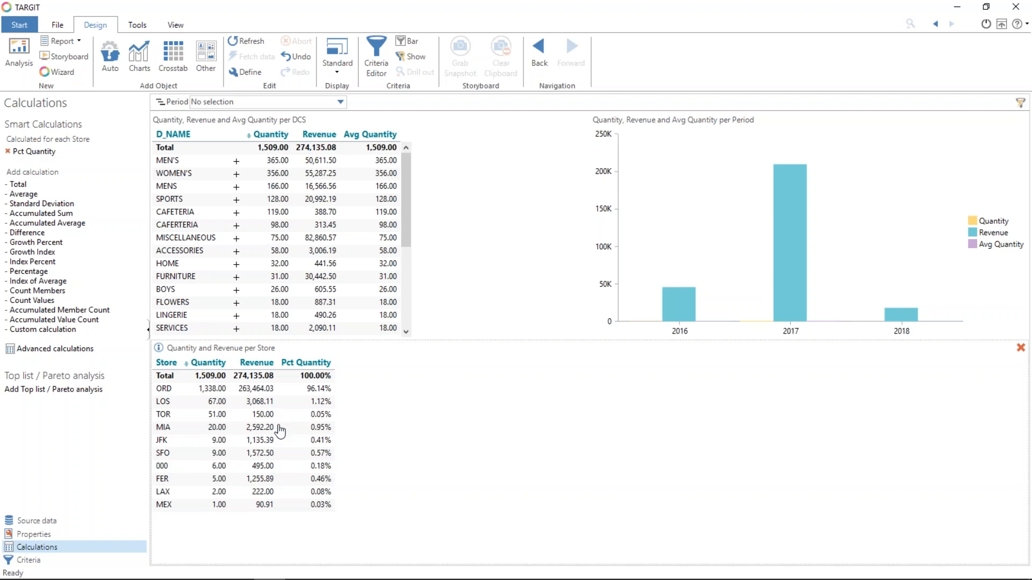
{"action": "left_click", "coordinate": [72, 349]}
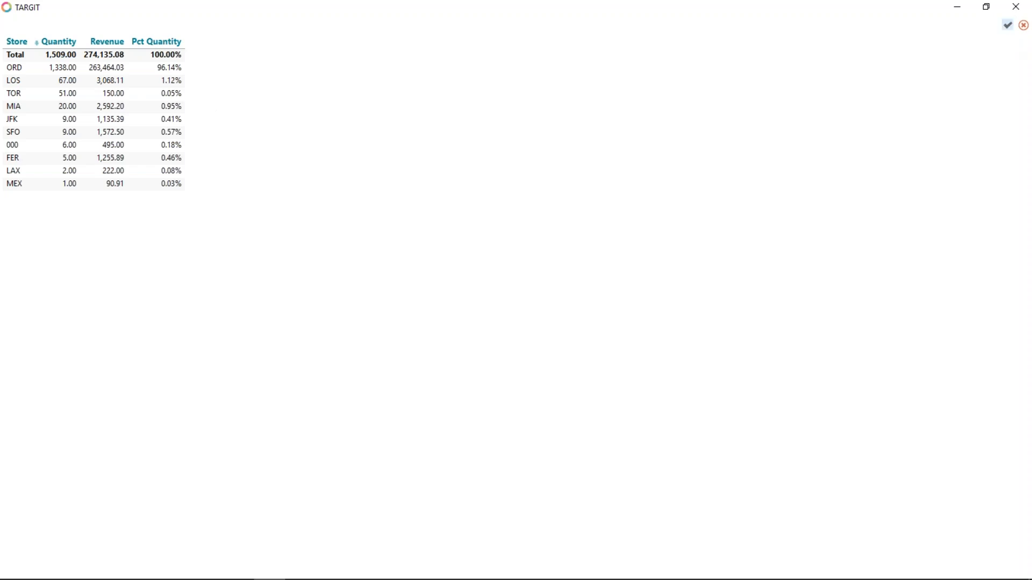
{"action": "left_click", "coordinate": [1007, 26]}
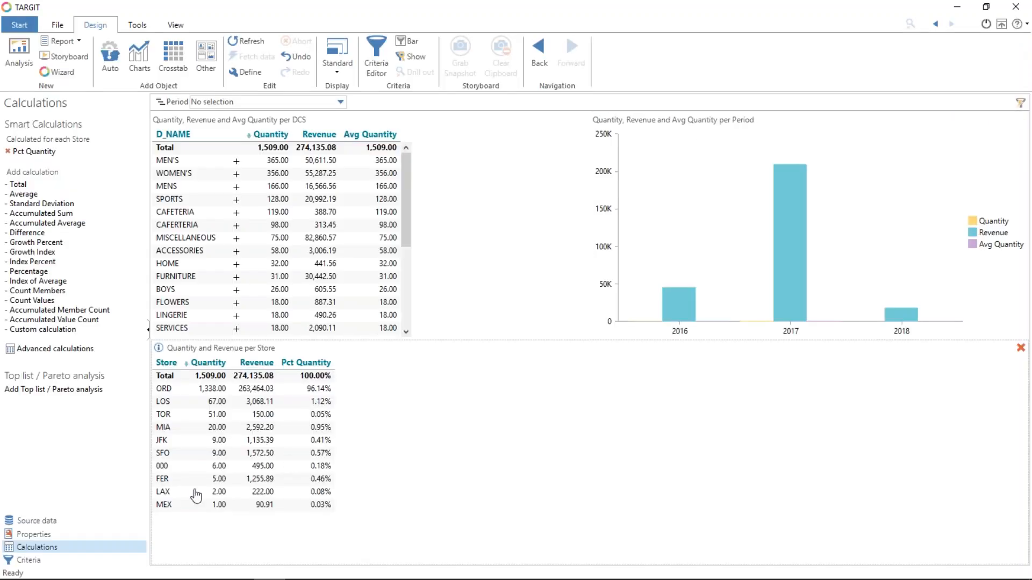
Step: Create a color element agent on Revenue in the per-Store crosstab with the condition "value < 1000"
{"action": "left_click", "coordinate": [48, 535]}
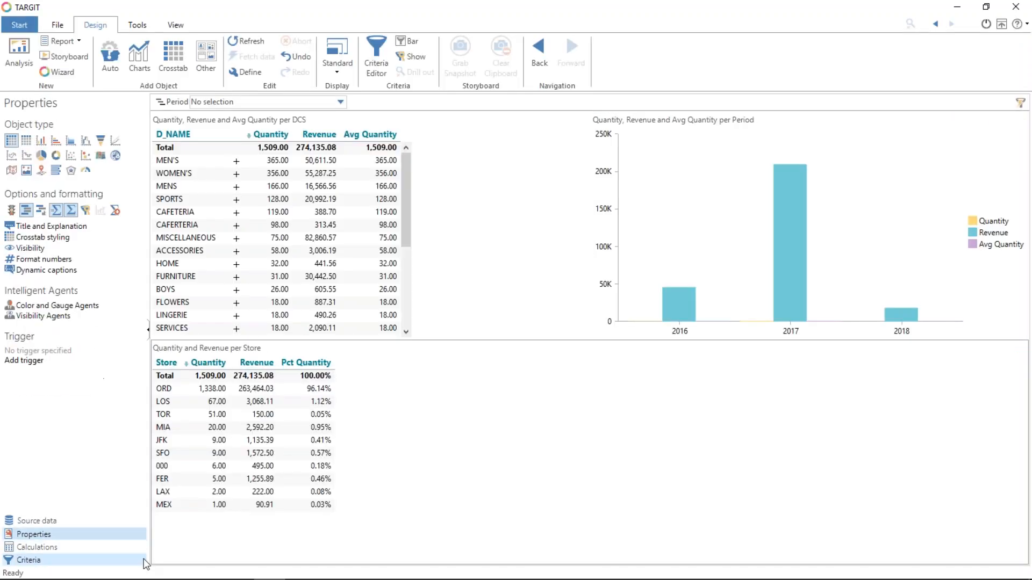
{"action": "left_click", "coordinate": [68, 306]}
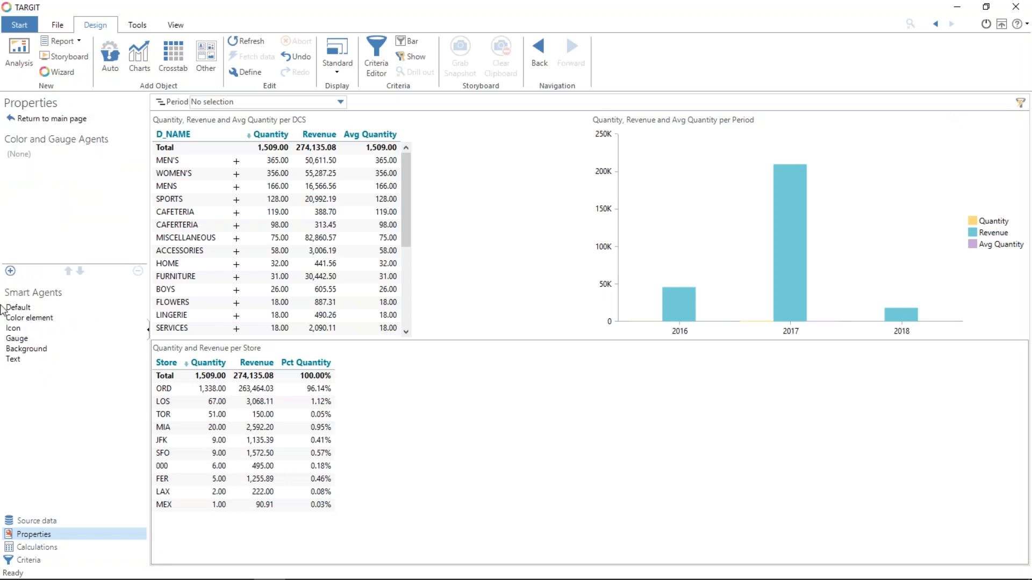
{"action": "left_click", "coordinate": [18, 308]}
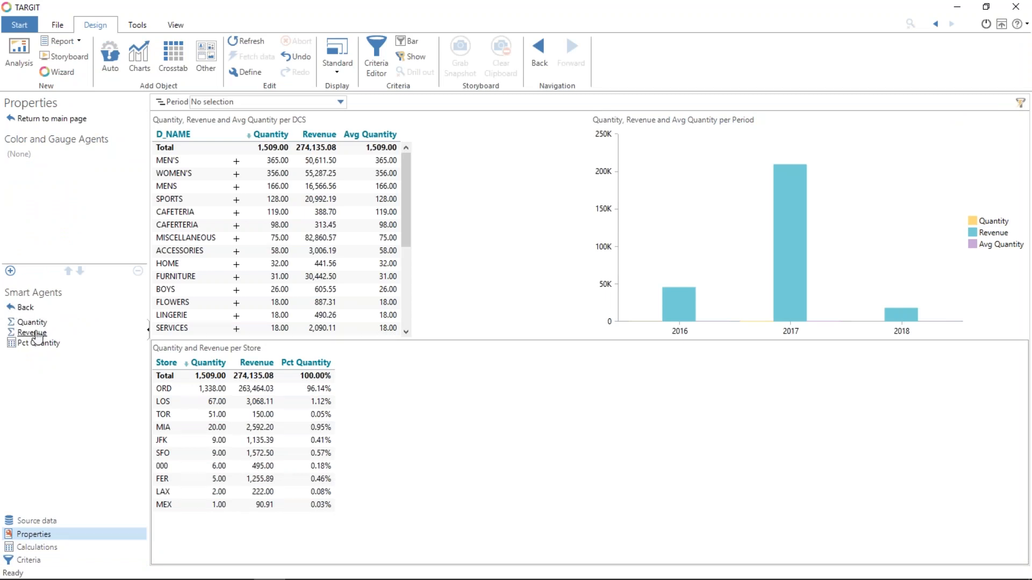
{"action": "left_click", "coordinate": [32, 333]}
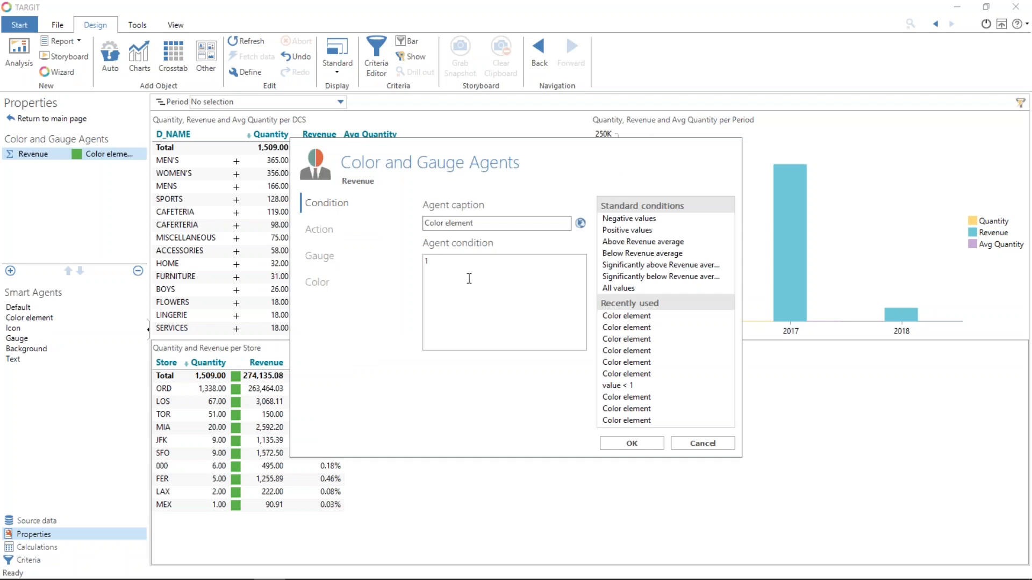
{"action": "left_click_drag", "start_coordinate": [450, 263], "coordinate": [395, 271]}
{"action": "type", "text": "value < 1000"}
Step: Have the below-1000 Revenue agent color the cell background orange-red (F33107), and apply the agent
{"action": "left_click", "coordinate": [319, 230]}
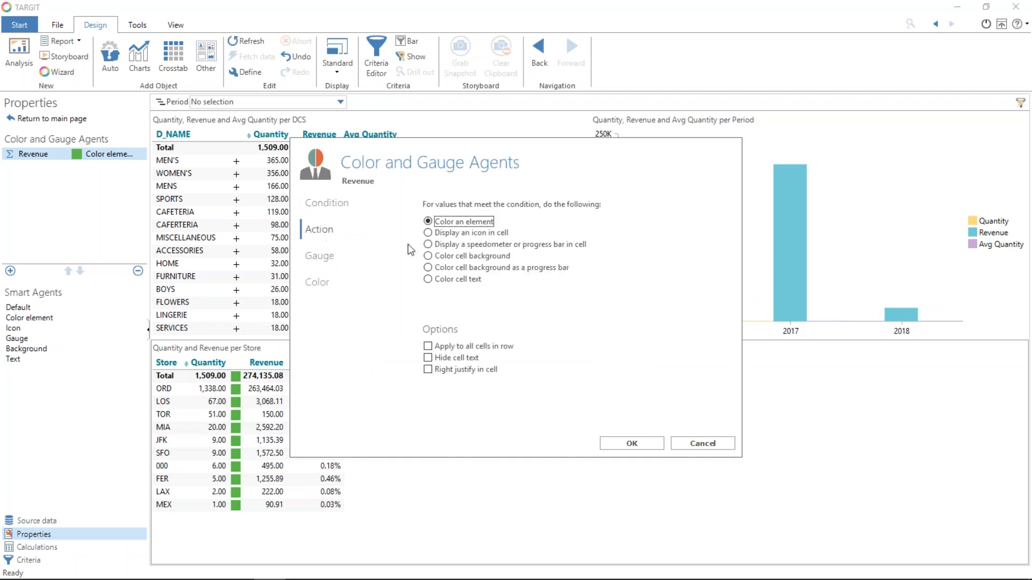
{"action": "left_click", "coordinate": [428, 256]}
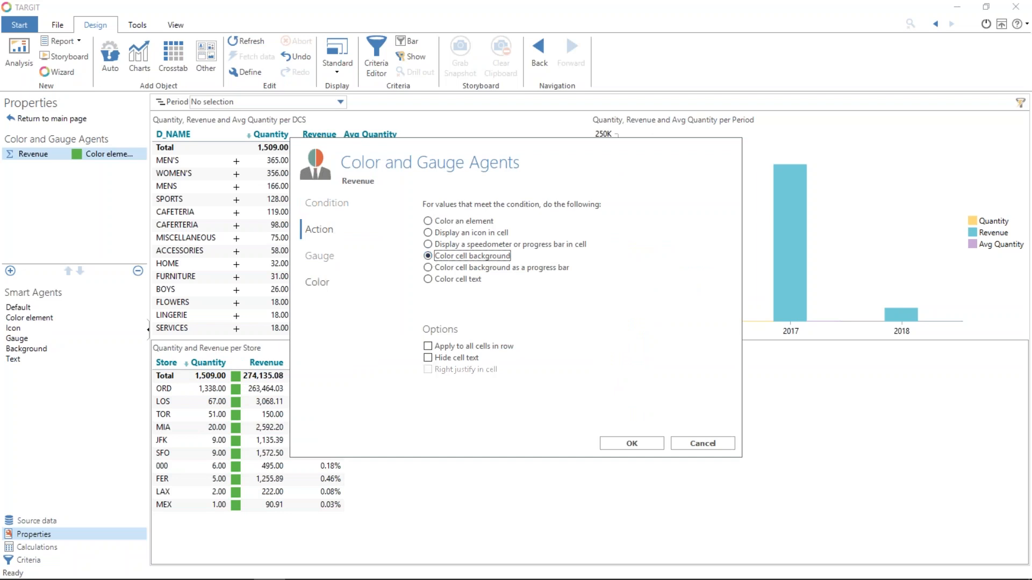
{"action": "left_click", "coordinate": [323, 283]}
{"action": "left_click", "coordinate": [441, 224]}
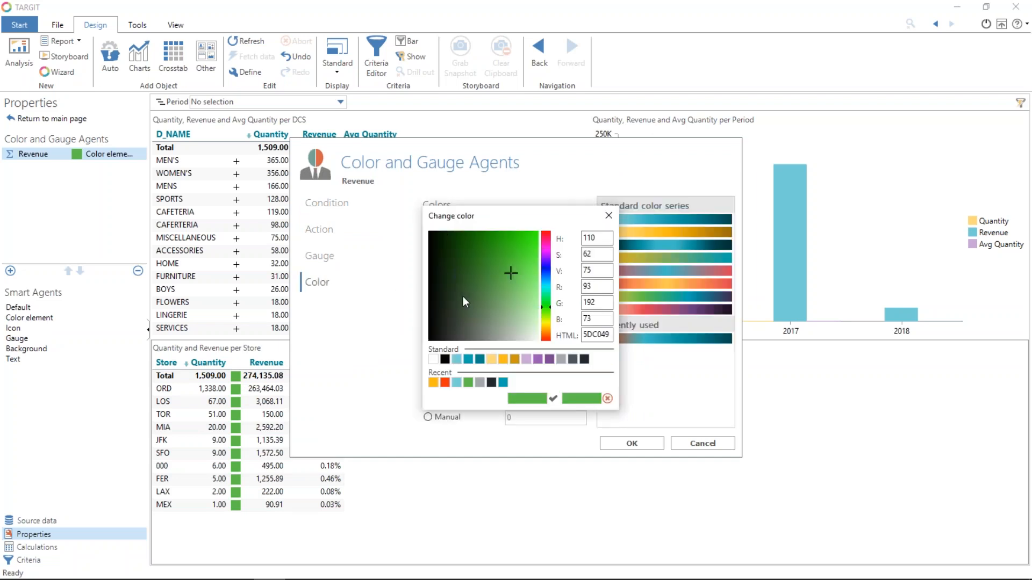
{"action": "left_click", "coordinate": [445, 382]}
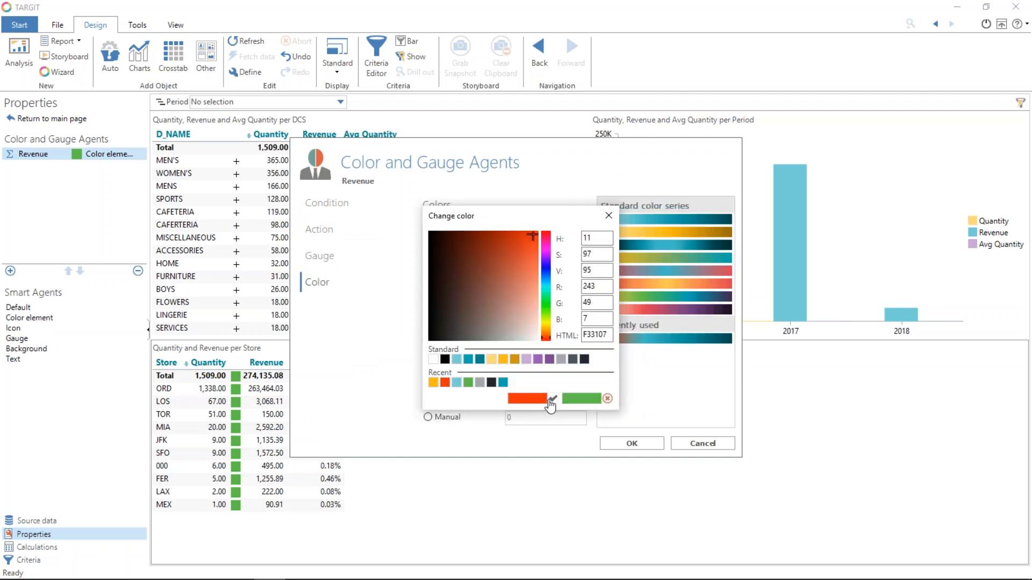
{"action": "left_click", "coordinate": [553, 399]}
{"action": "left_click", "coordinate": [618, 443]}
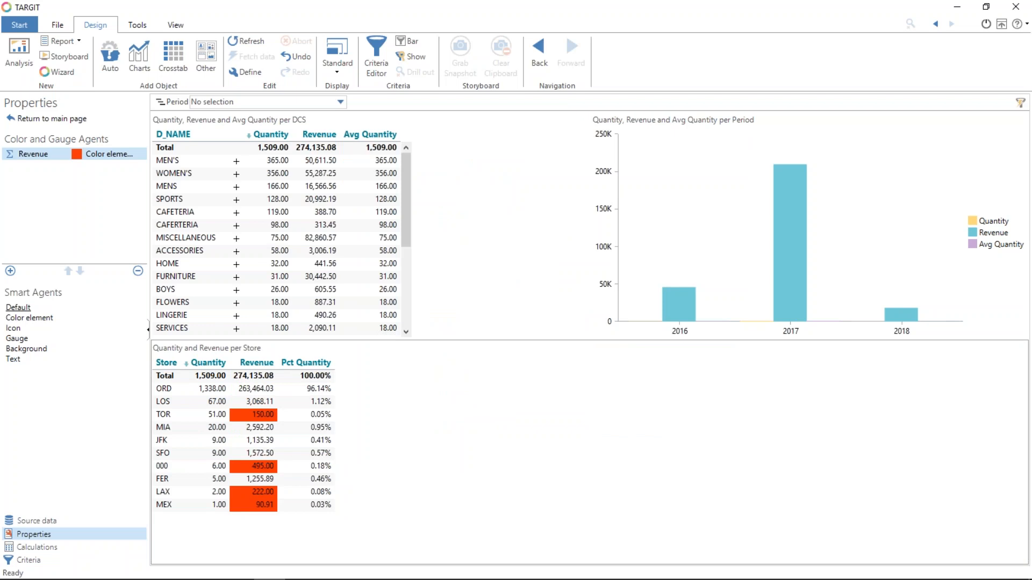
Step: Add a second Revenue agent with the condition "value >= 1000 and value <2000" that colors the cell background amber (FEBA10)
{"action": "left_click", "coordinate": [29, 318]}
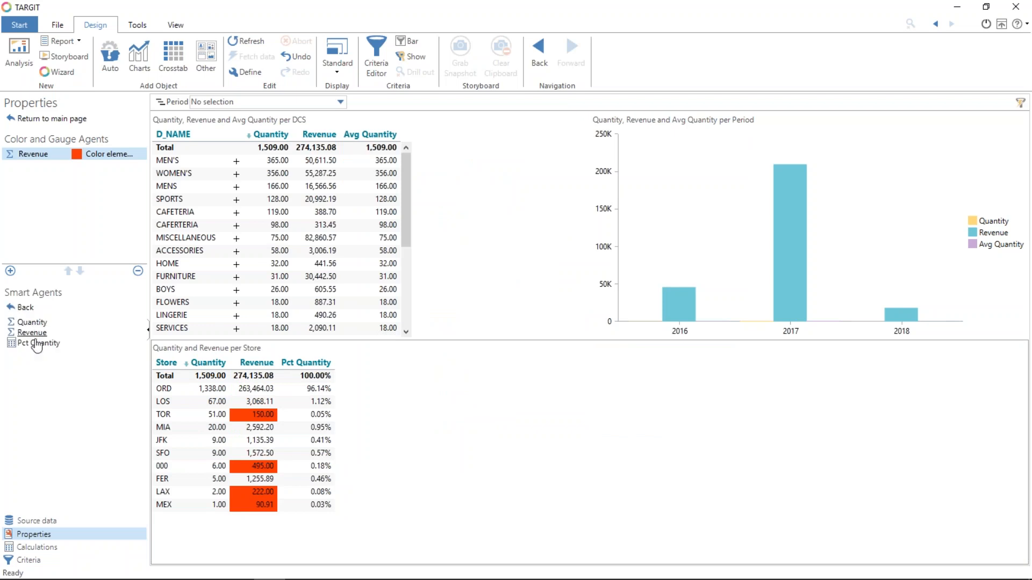
{"action": "left_click", "coordinate": [95, 333]}
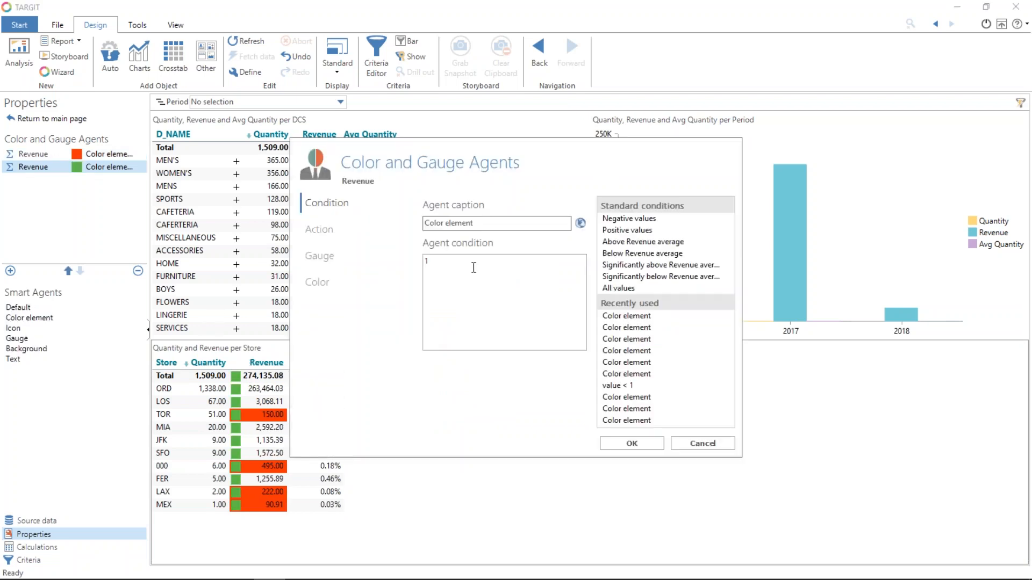
{"action": "type", "text": "value >= 1000 and value <2000"}
{"action": "left_click", "coordinate": [321, 235]}
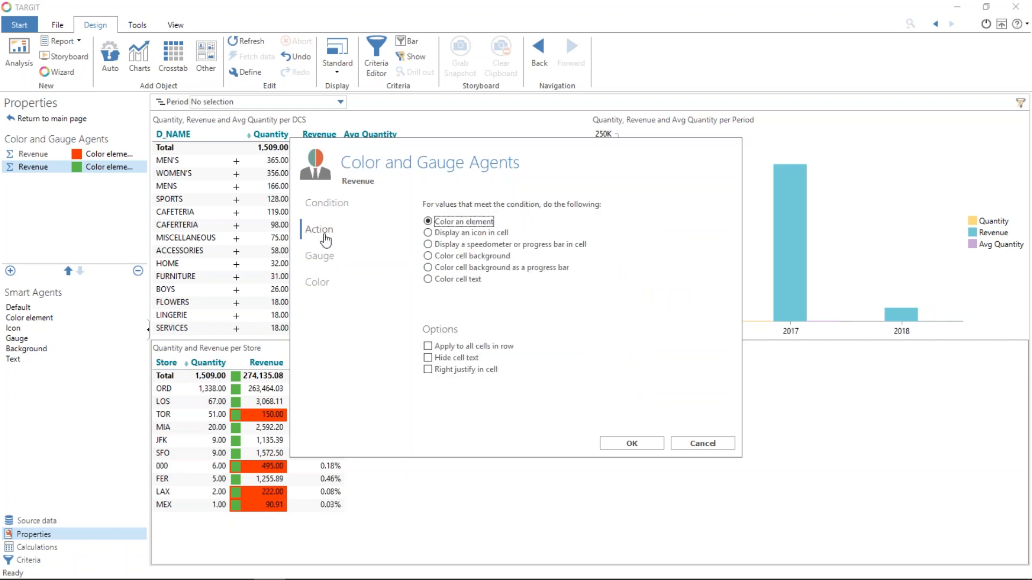
{"action": "left_click", "coordinate": [435, 257]}
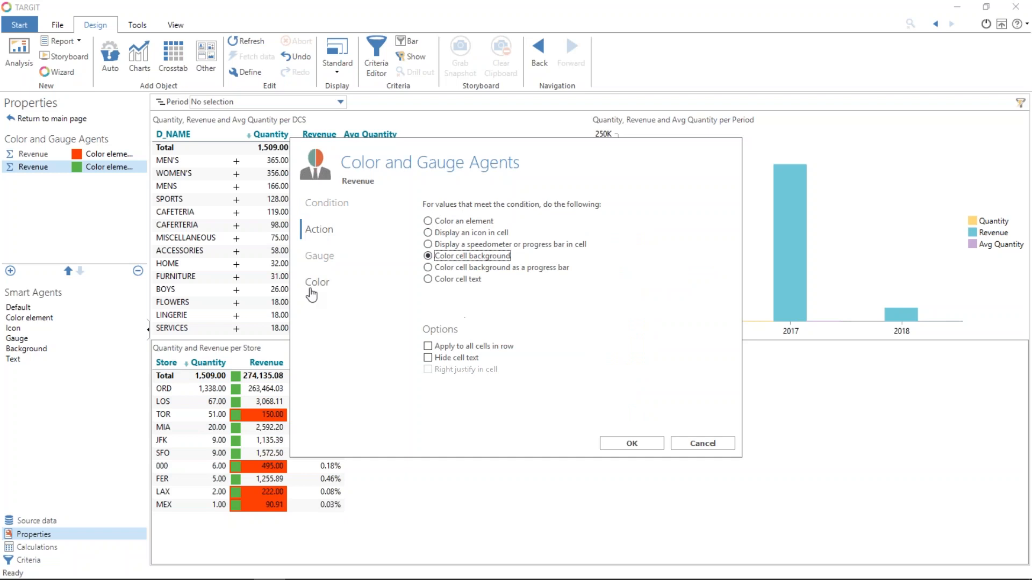
{"action": "left_click", "coordinate": [318, 283]}
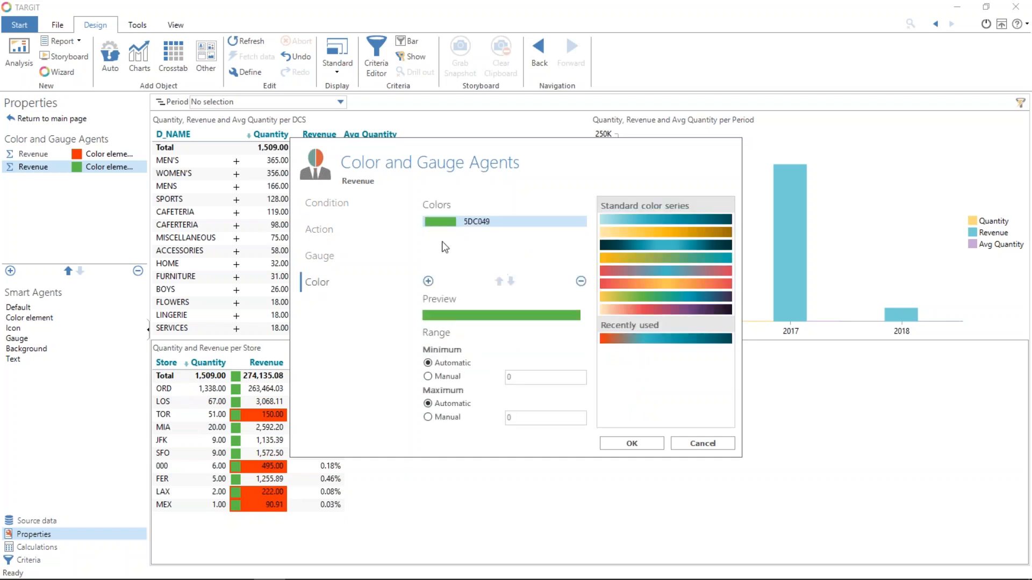
{"action": "left_click", "coordinate": [444, 223]}
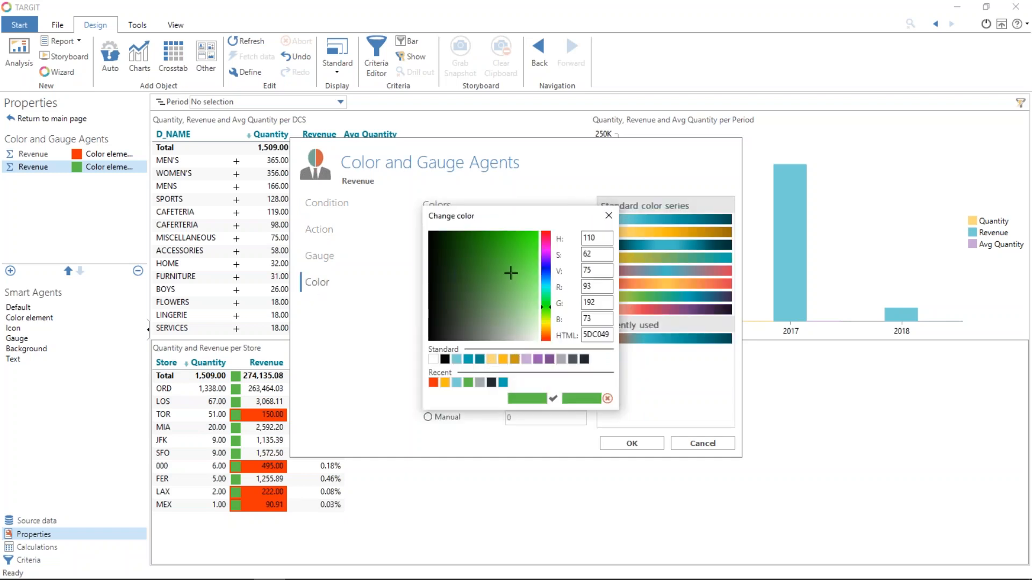
{"action": "left_click", "coordinate": [445, 383]}
{"action": "left_click", "coordinate": [553, 398]}
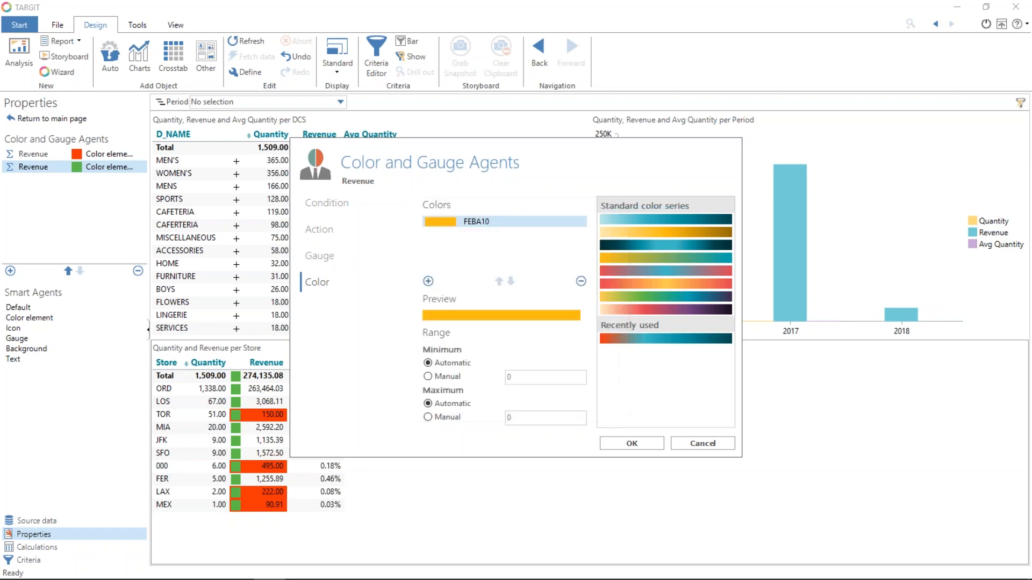
{"action": "left_click", "coordinate": [632, 444]}
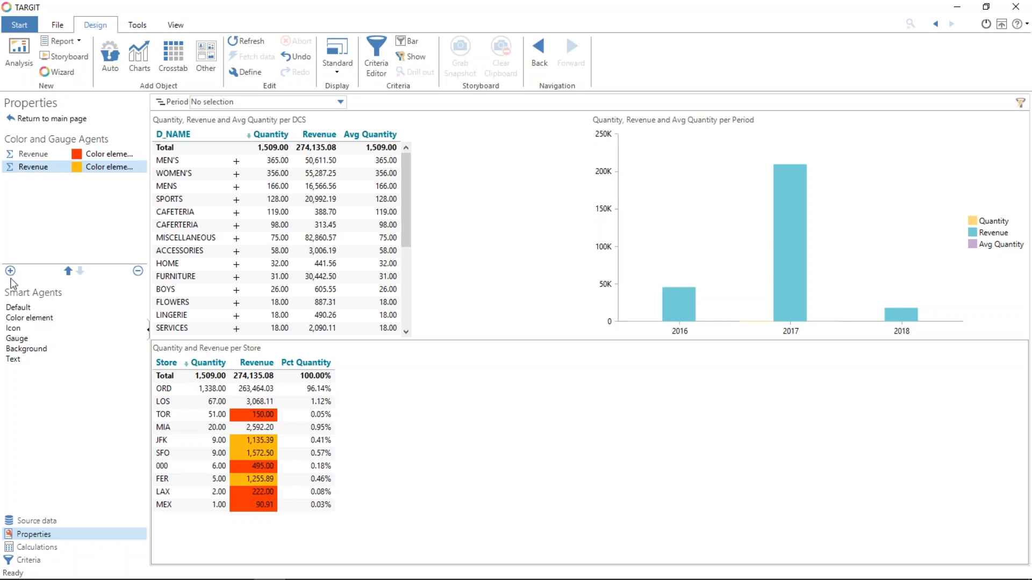
Step: Add a third Revenue agent with the condition "value > 2000" that colors the cell background green (5DC049)
{"action": "left_click", "coordinate": [28, 308]}
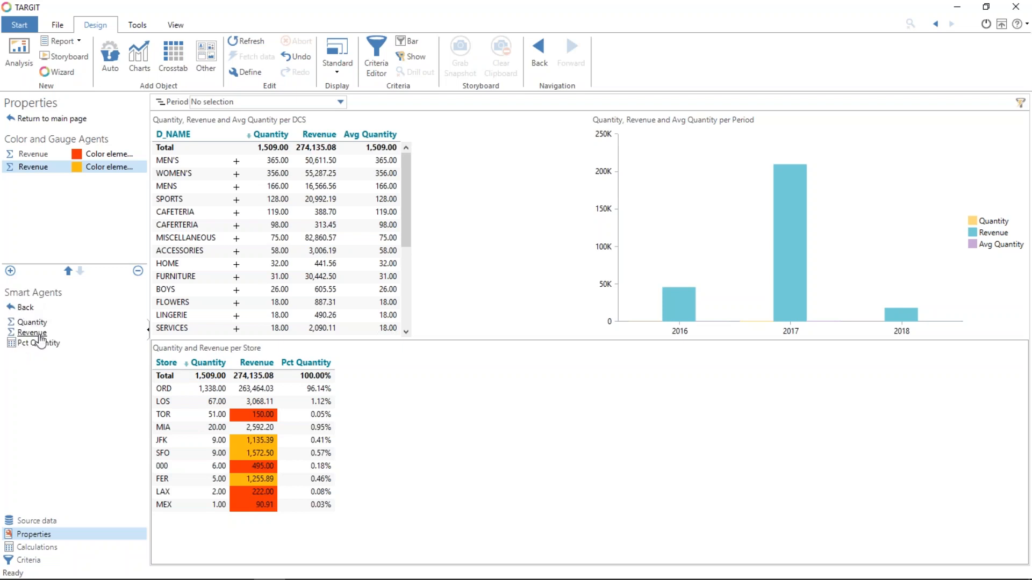
{"action": "left_click", "coordinate": [34, 334]}
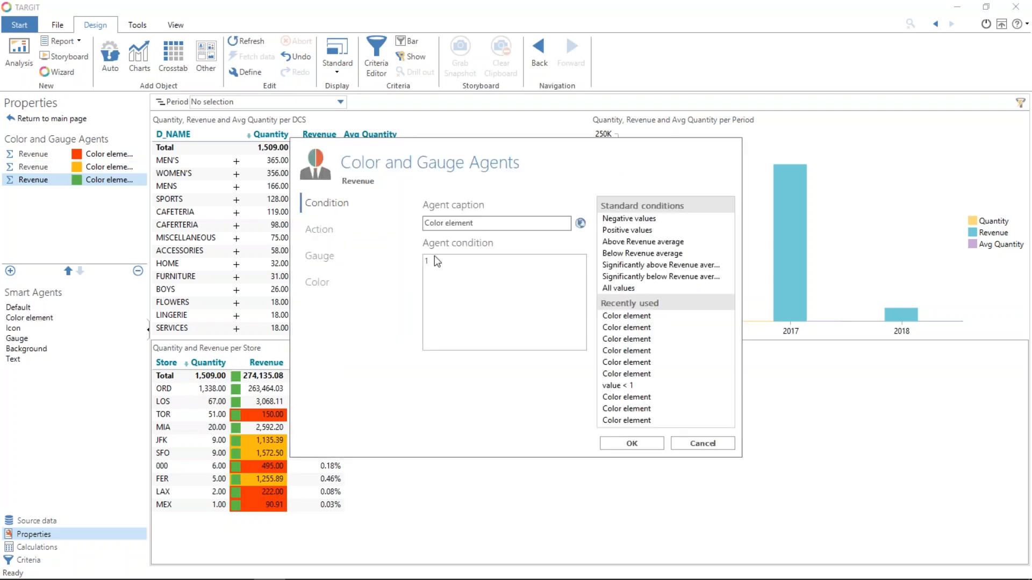
{"action": "left_click_drag", "start_coordinate": [431, 262], "coordinate": [417, 260]}
{"action": "type", "text": "value > 2000"}
{"action": "left_click", "coordinate": [326, 231]}
{"action": "left_click", "coordinate": [428, 256]}
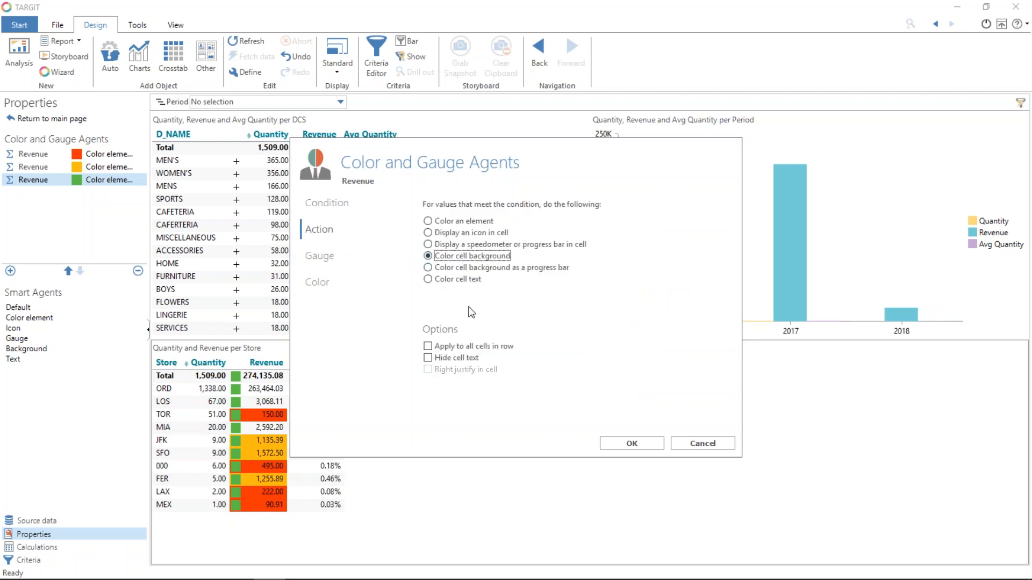
{"action": "left_click", "coordinate": [317, 284]}
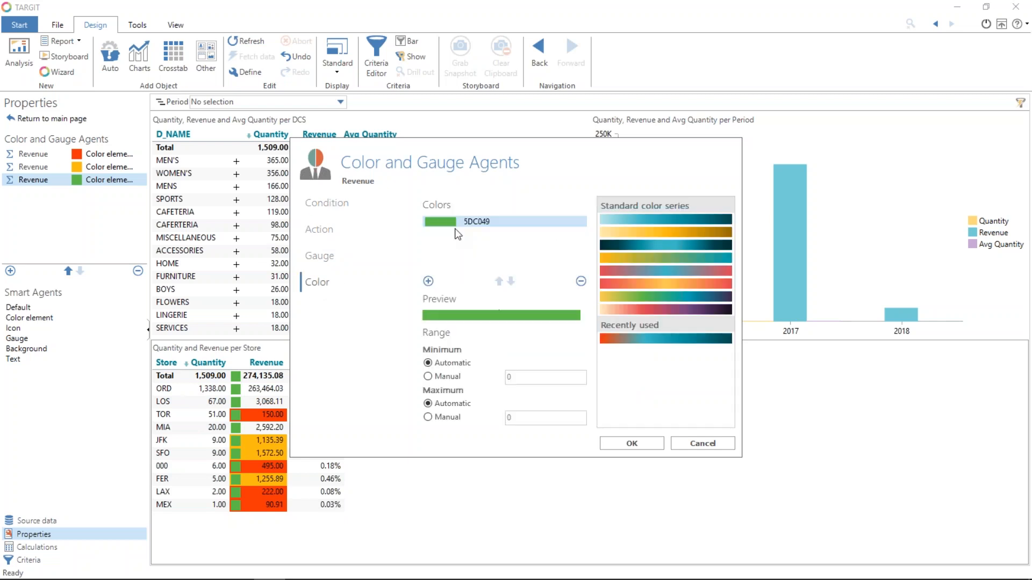
{"action": "left_click", "coordinate": [626, 448]}
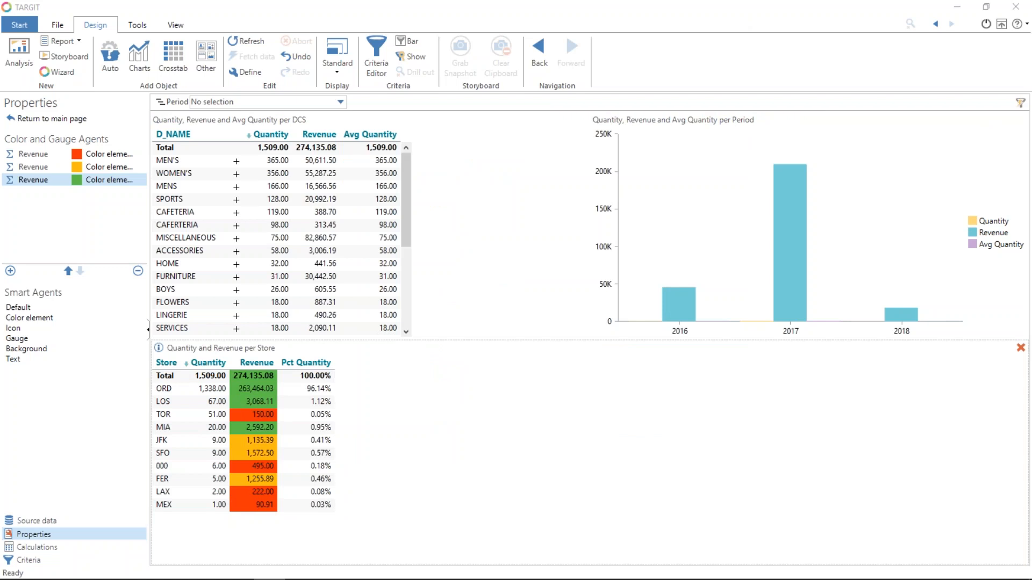
Step: Duplicate the Quantity and Revenue per Store crosstab
{"action": "left_click", "coordinate": [665, 364]}
{"action": "right_click", "coordinate": [259, 437]}
{"action": "mouse_move", "coordinate": [316, 394]}
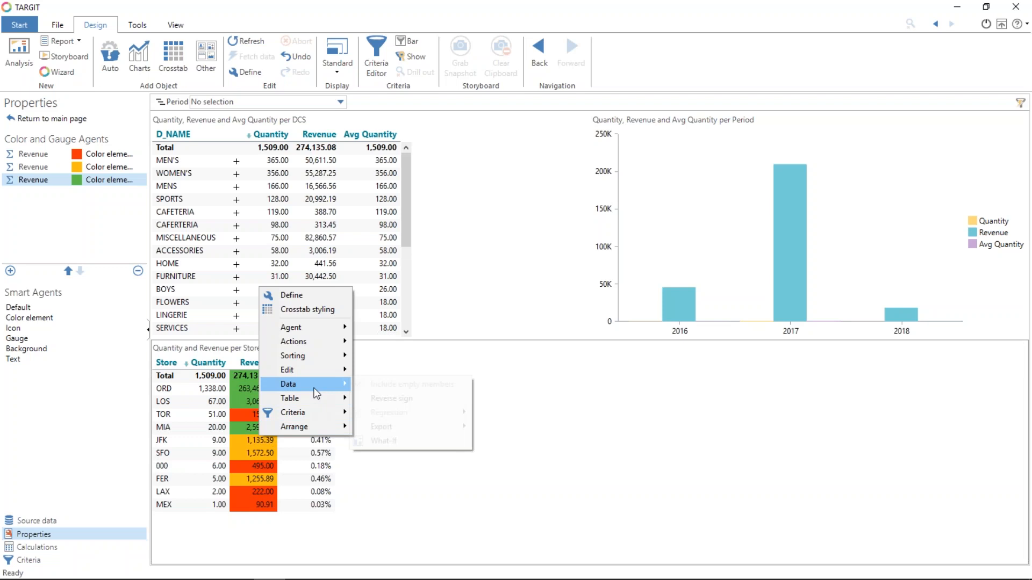
{"action": "mouse_move", "coordinate": [322, 367]}
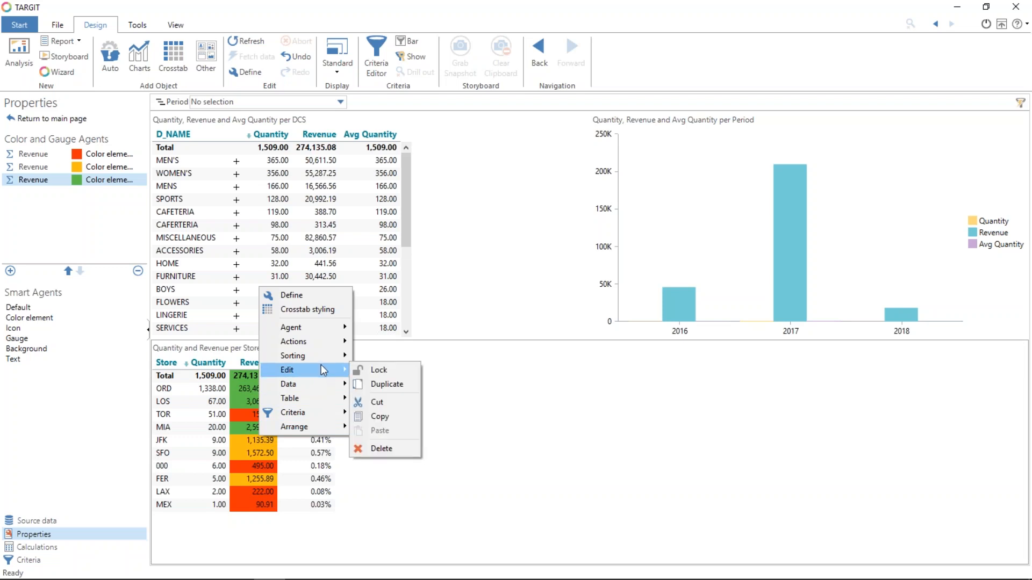
{"action": "left_click", "coordinate": [385, 385]}
Step: Convert the duplicated per-Store object into a pie chart and fetch its data
{"action": "left_click", "coordinate": [772, 485]}
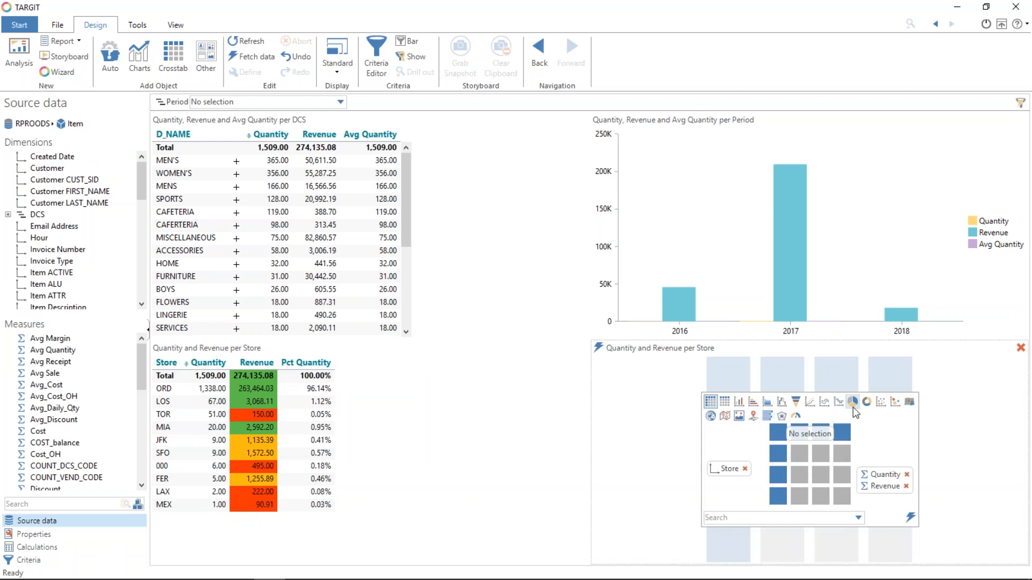
{"action": "left_click", "coordinate": [853, 403]}
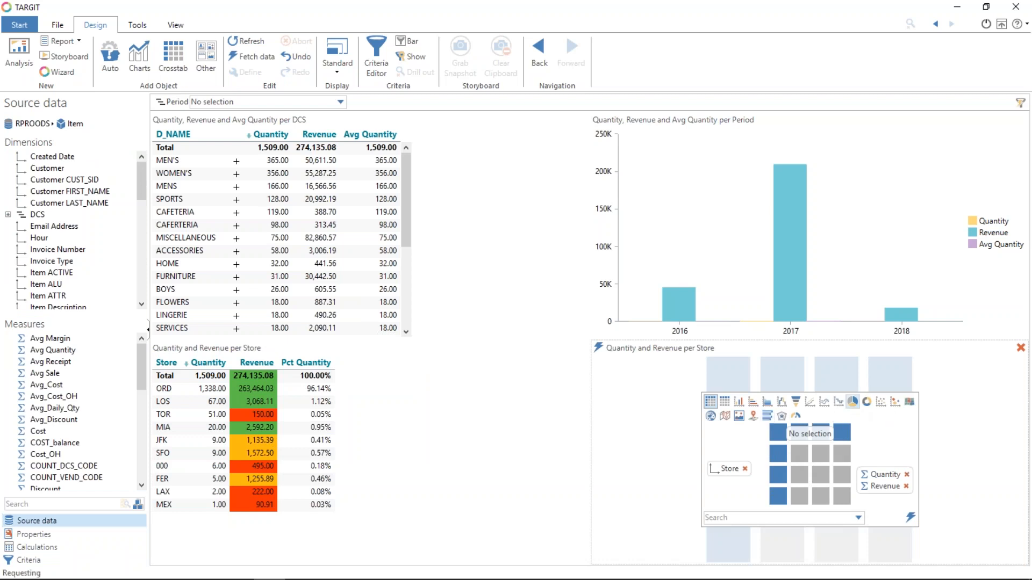
{"action": "left_click", "coordinate": [910, 517]}
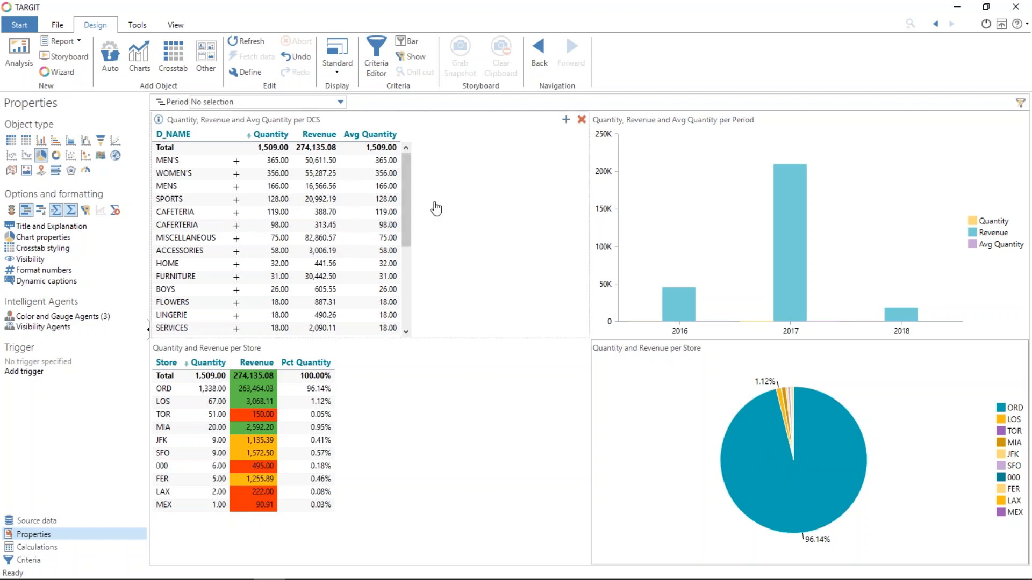
Step: Remove the Avg Quantity measure from the crosstab per DCS and fetch its data again
{"action": "left_click", "coordinate": [470, 196]}
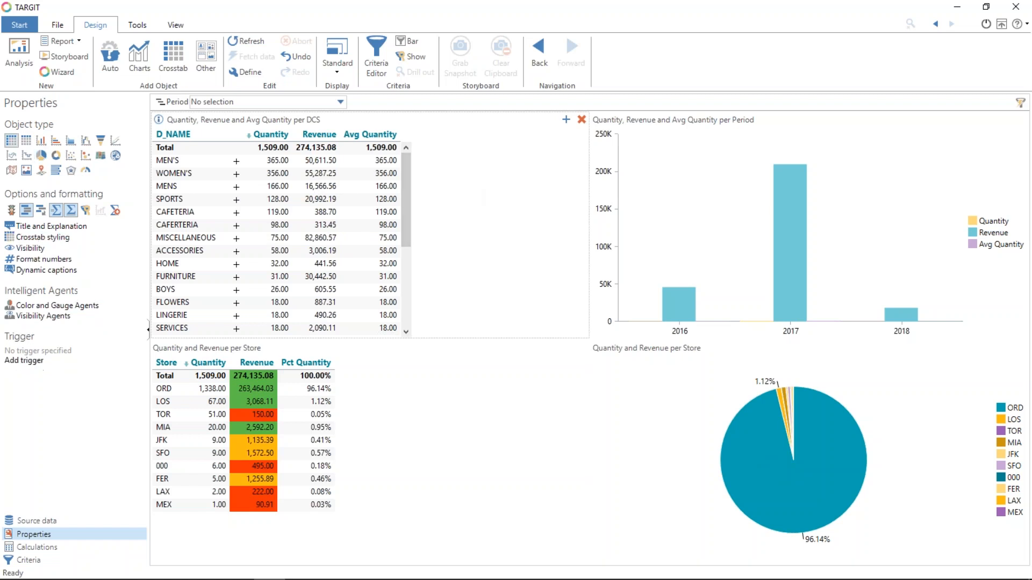
{"action": "left_click", "coordinate": [247, 72]}
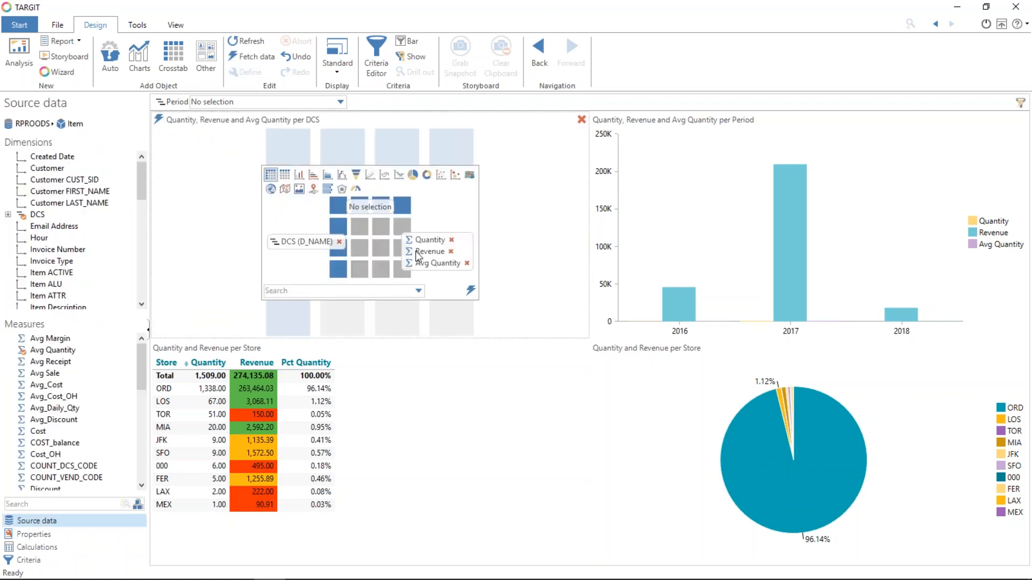
{"action": "left_click", "coordinate": [467, 271]}
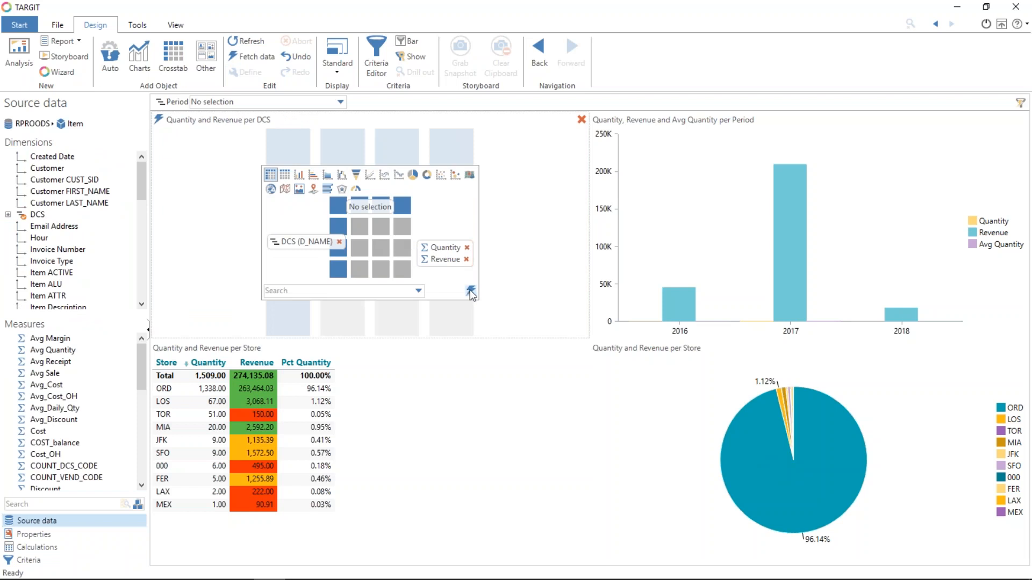
{"action": "left_click", "coordinate": [470, 291]}
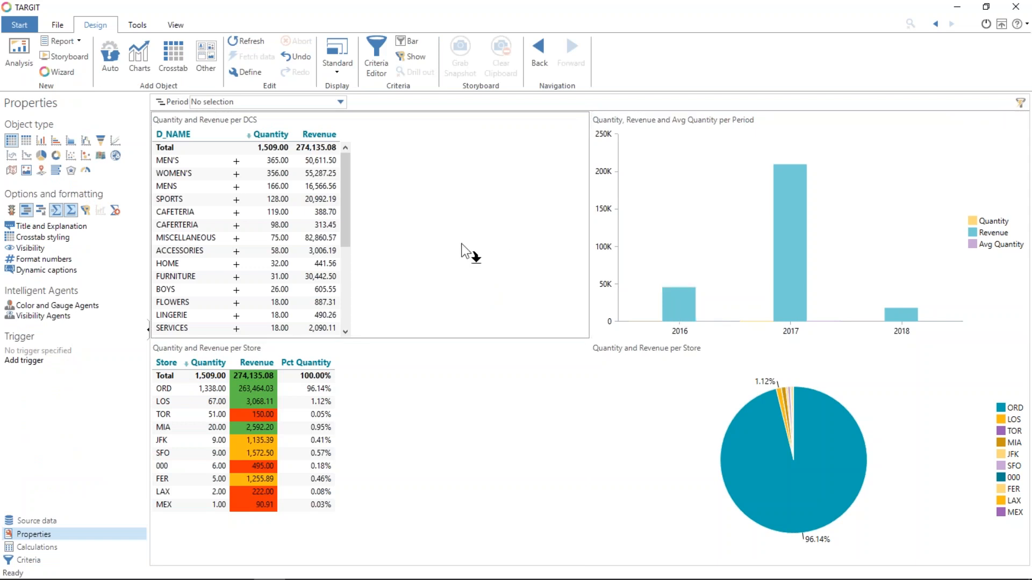
Step: Add the 2016 and 2017 bars of the Period chart to the DCS crosstab as comparison columns
{"action": "left_click_drag", "start_coordinate": [420, 282], "coordinate": [415, 291]}
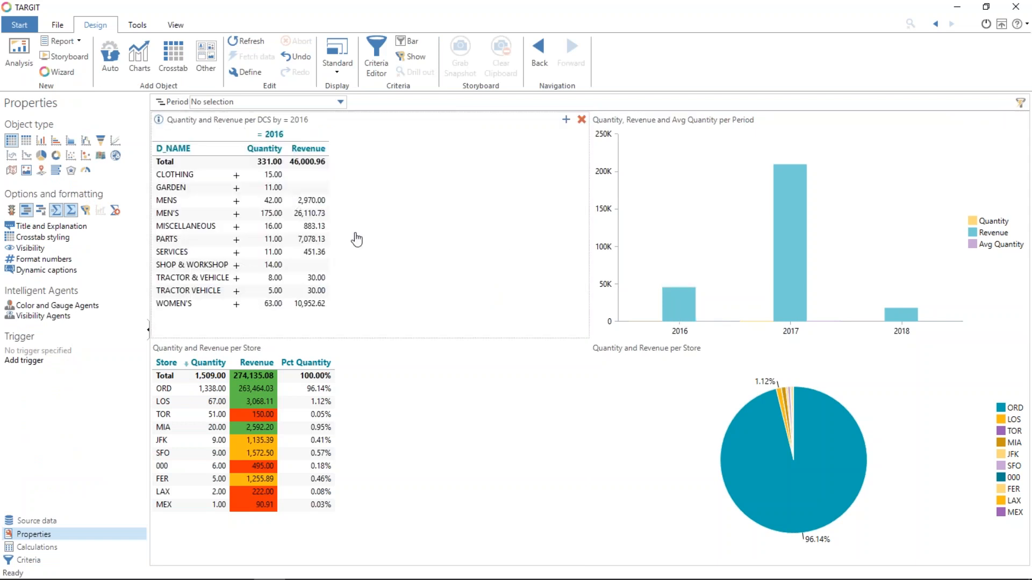
{"action": "mouse_move", "coordinate": [791, 247]}
{"action": "left_click_drag", "start_coordinate": [791, 248], "coordinate": [434, 250]}
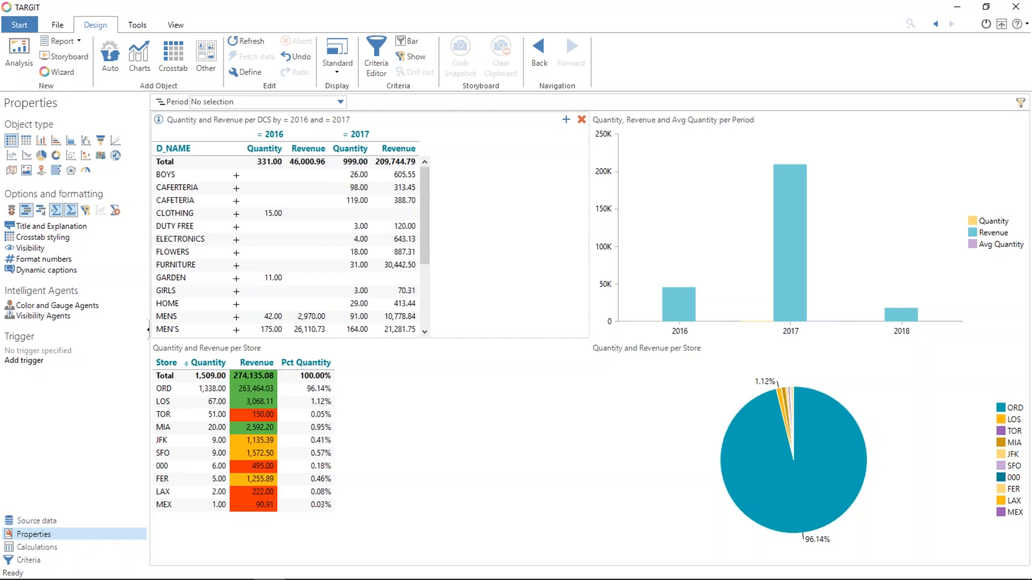
Step: Insert a calculated column named "Diff" after the 2017 columns of the DCS crosstab using Advanced calculations
{"action": "left_click", "coordinate": [44, 548]}
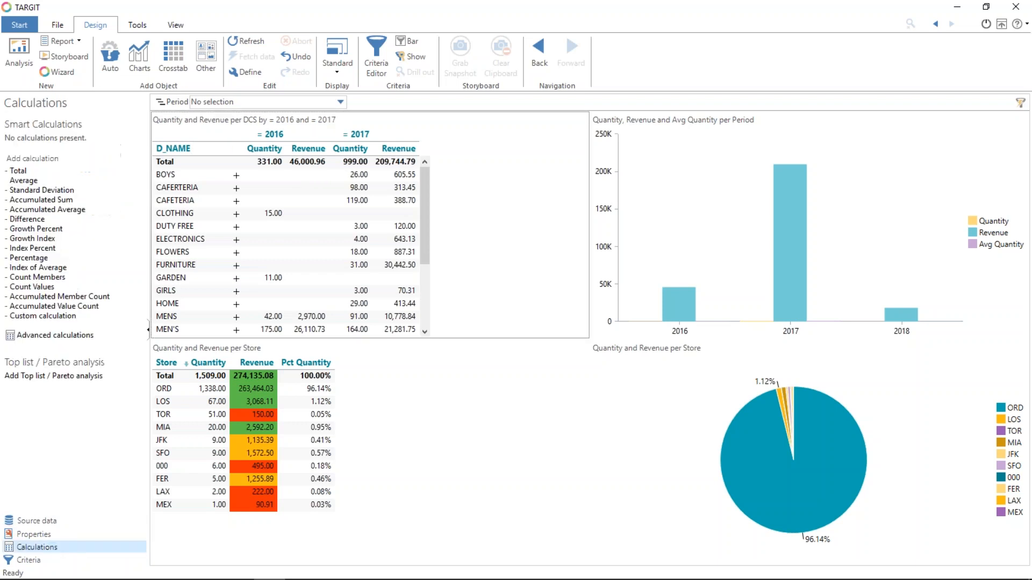
{"action": "left_click", "coordinate": [64, 336]}
{"action": "right_click", "coordinate": [416, 155]}
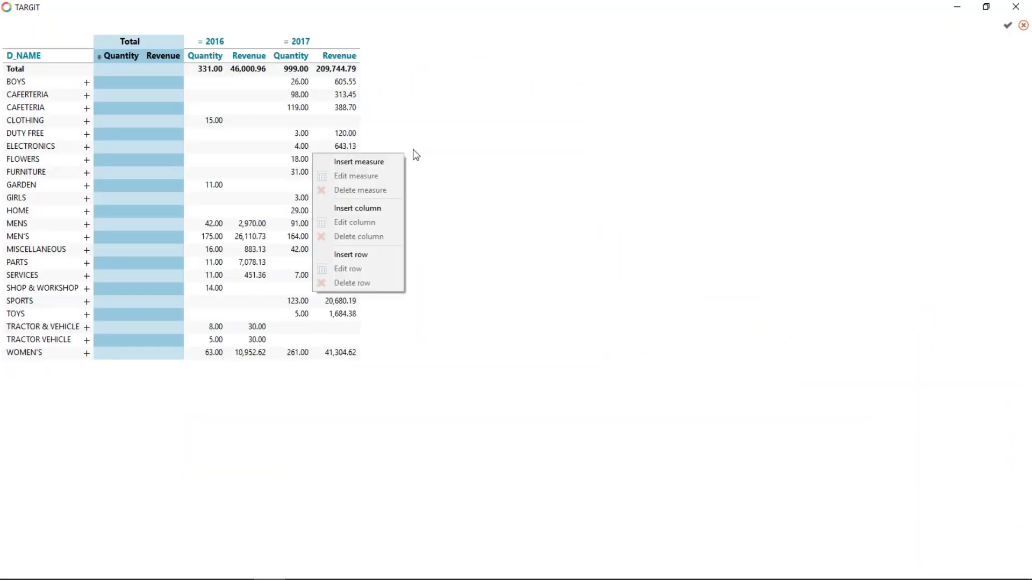
{"action": "left_click", "coordinate": [383, 209]}
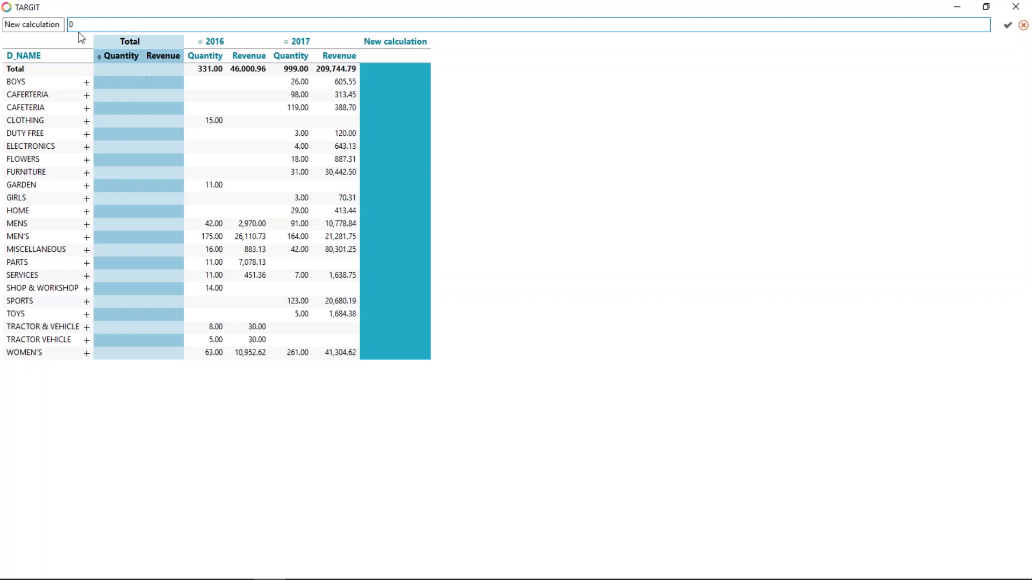
{"action": "left_click_drag", "start_coordinate": [60, 25], "coordinate": [6, 23]}
{"action": "key", "text": "BackSpace"}
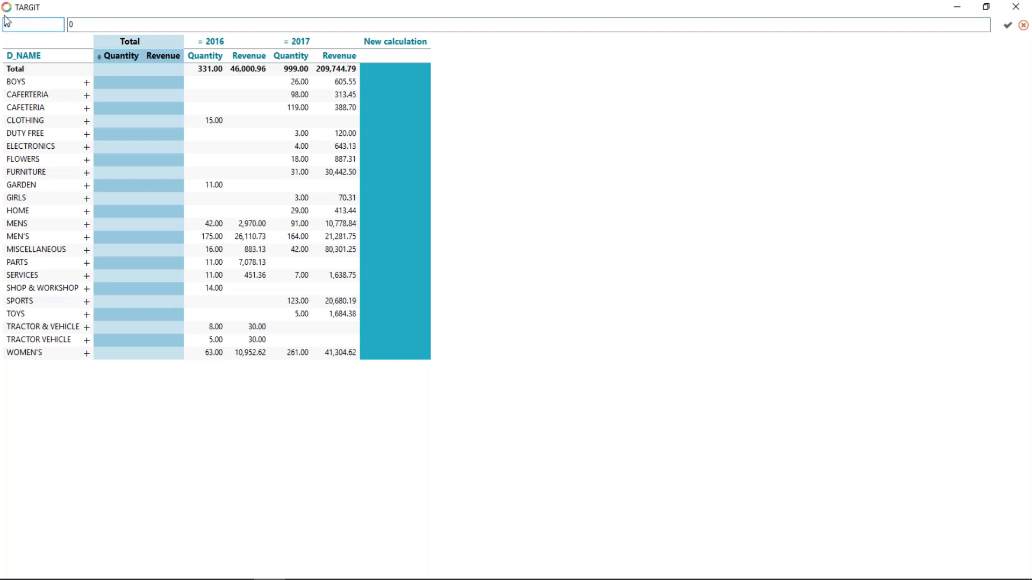
{"action": "type", "text": "Dif"}
{"action": "type", "text": "ff"}
Step: Give the Diff column the formula "sum(d-1,0,m2)-sum(d-2,0,m2)" and apply the calculation to the crosstab
{"action": "left_click", "coordinate": [159, 28]}
{"action": "key", "text": "BackSpace"}
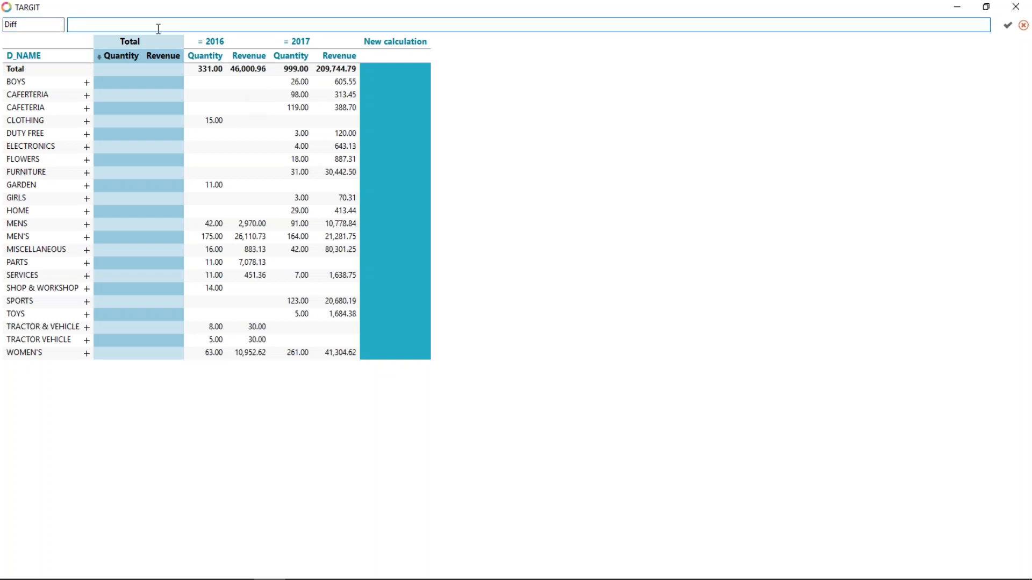
{"action": "type", "text": "sum(d-1,0,m2)-sum(d-2,0,m2)"}
{"action": "key", "text": "Return"}
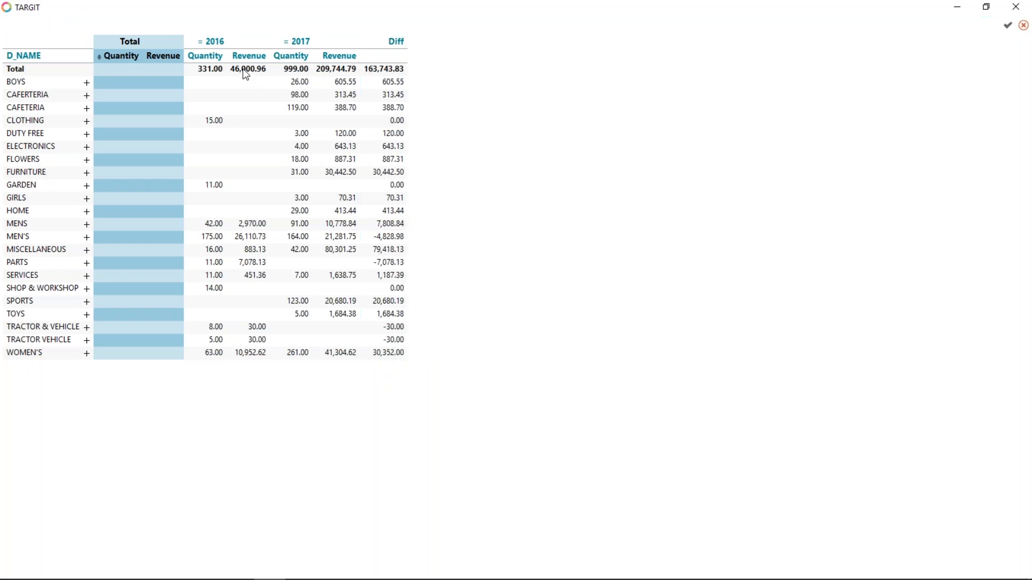
{"action": "left_click", "coordinate": [1008, 25]}
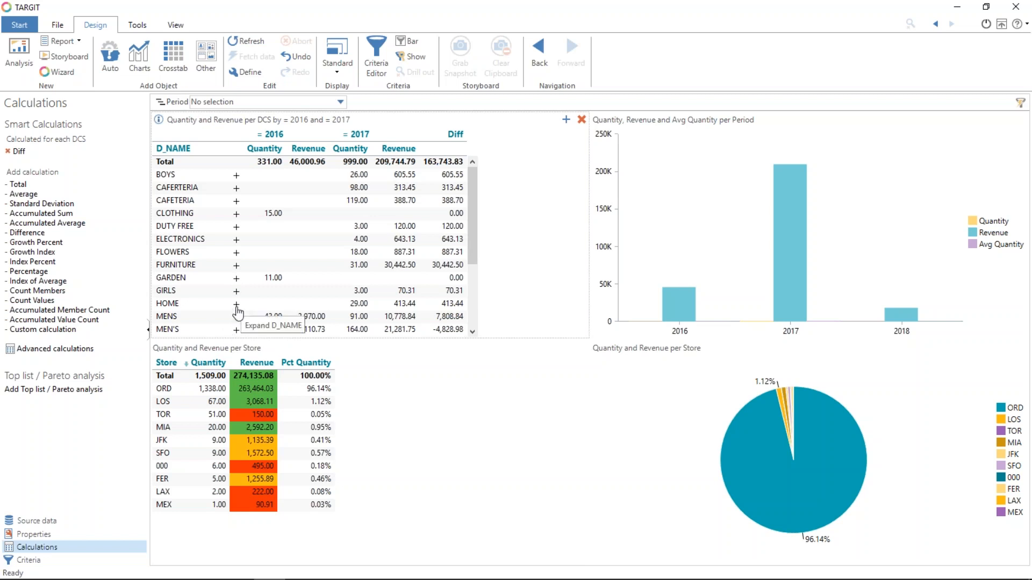
Step: Drill down the WOMEN'S department to its classes and the ACCESSORIES subclasses, and collapse it again
{"action": "scroll", "coordinate": [236, 301], "scroll_direction": "down", "scroll_amount": 3}
{"action": "left_click", "coordinate": [236, 330]}
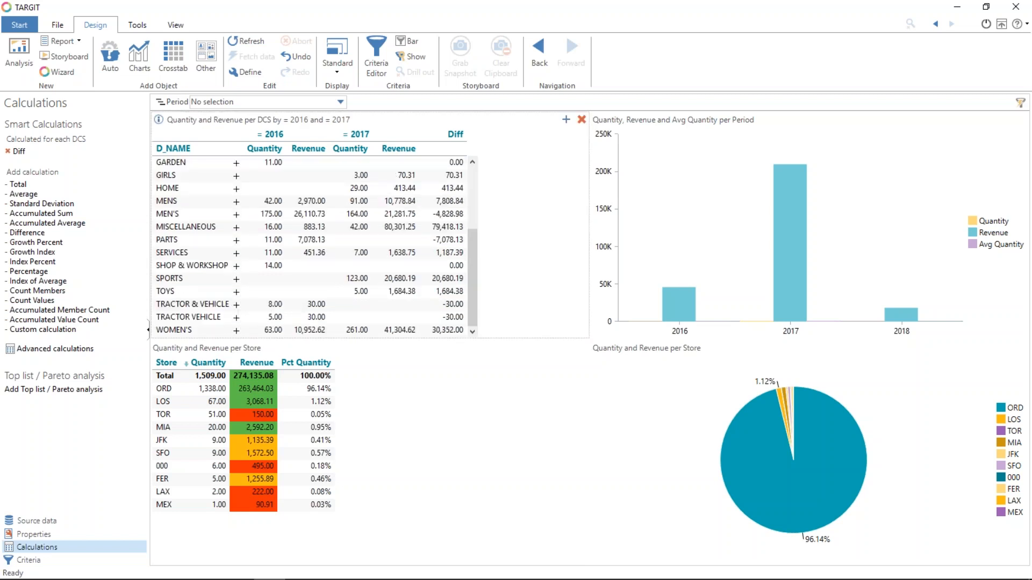
{"action": "scroll", "coordinate": [394, 311], "scroll_direction": "down", "scroll_amount": 2}
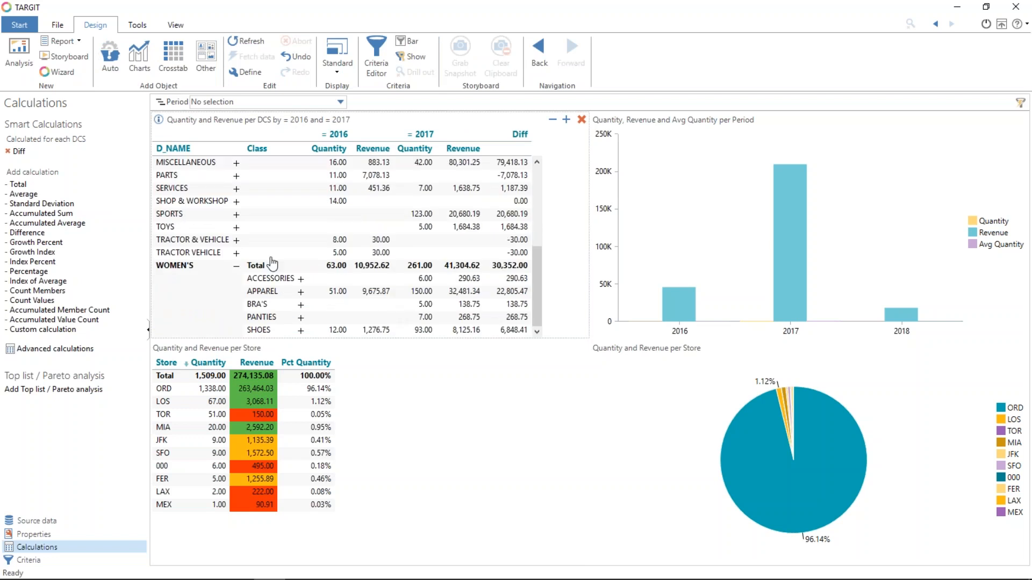
{"action": "left_click", "coordinate": [301, 278]}
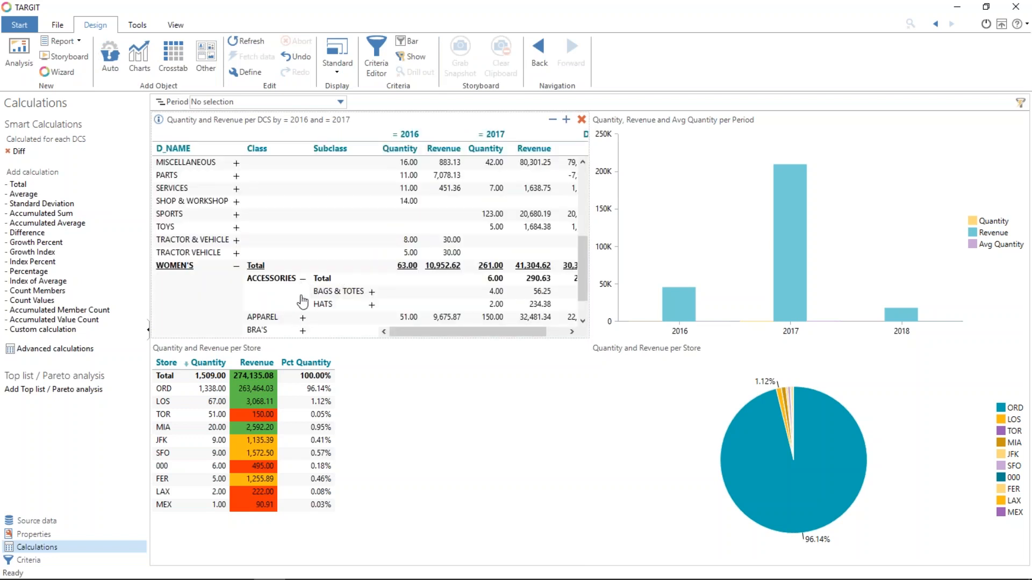
{"action": "left_click", "coordinate": [236, 266]}
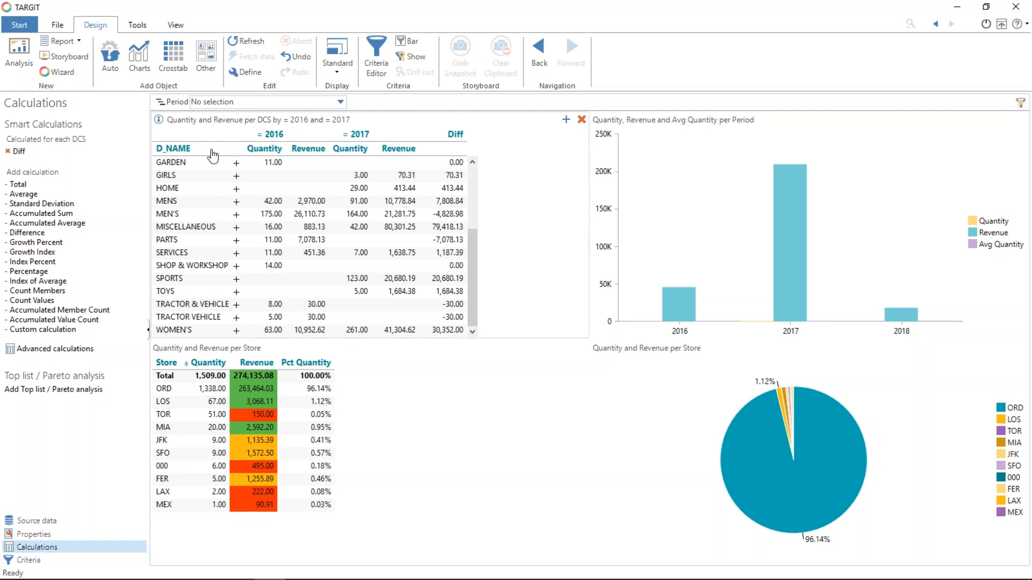
Step: Open the recent Home Page document, saving the current analysis in the Personal folder as "BHD"
{"action": "left_click", "coordinate": [22, 31]}
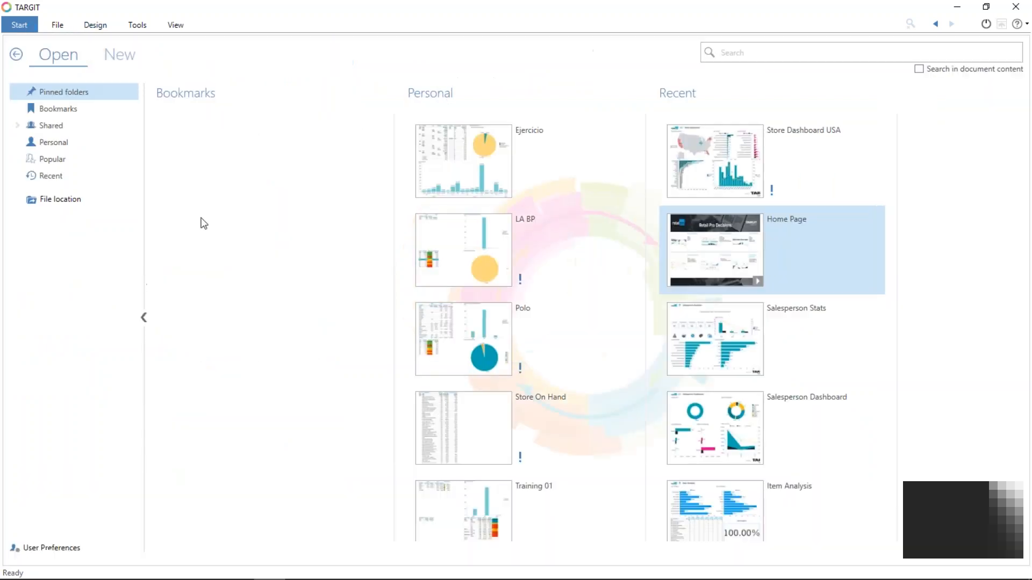
{"action": "double_click", "coordinate": [700, 255]}
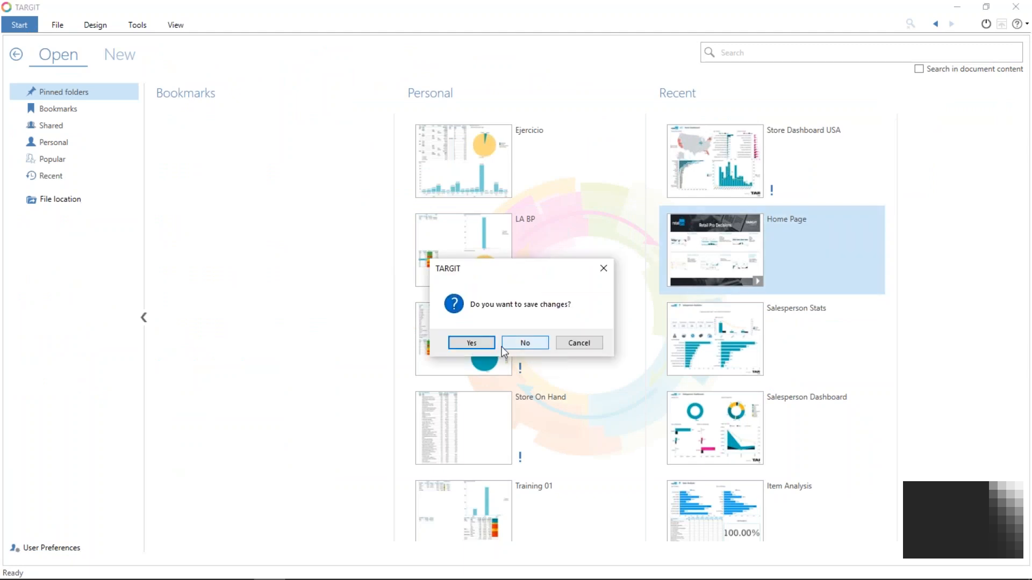
{"action": "left_click", "coordinate": [484, 344]}
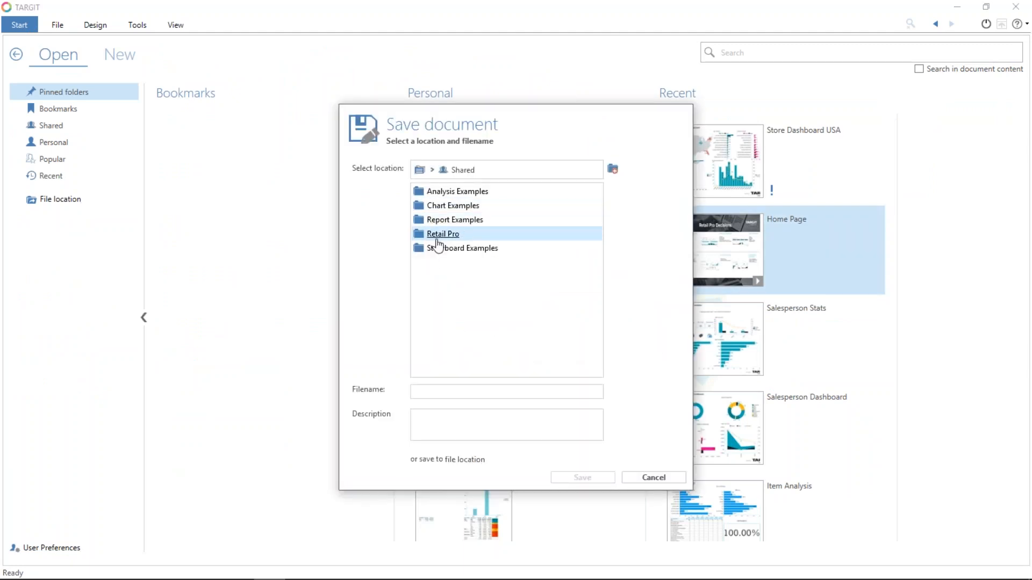
{"action": "left_click", "coordinate": [420, 172]}
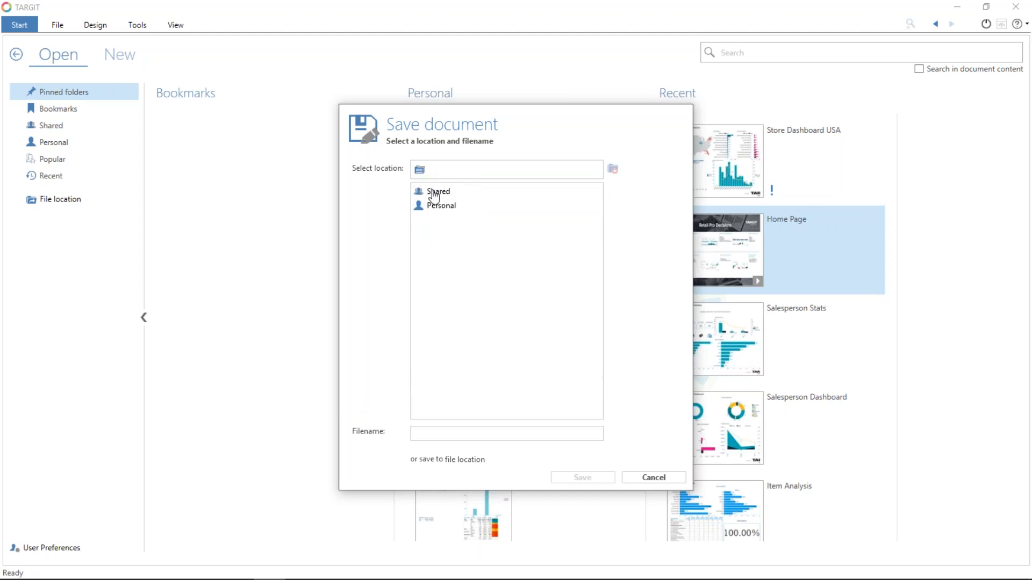
{"action": "left_click", "coordinate": [441, 206]}
{"action": "left_click", "coordinate": [497, 435]}
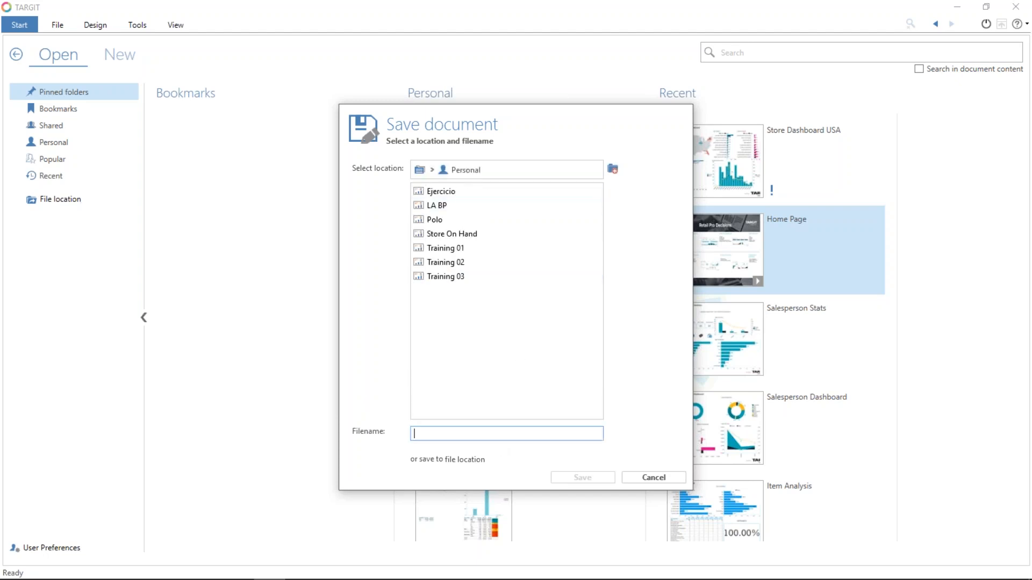
{"action": "type", "text": "BHD"}
{"action": "left_click", "coordinate": [582, 478]}
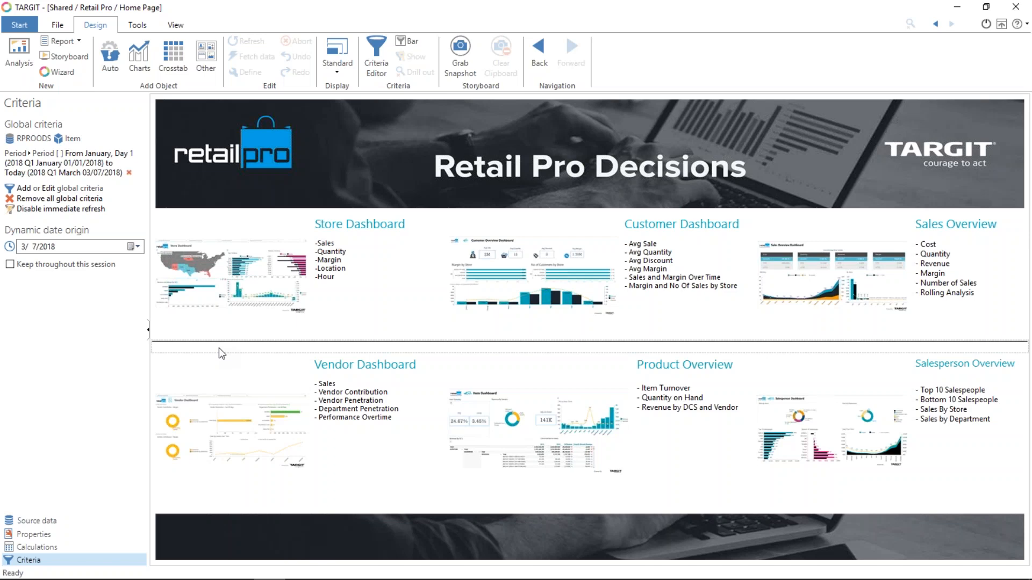
Step: Open the Store Dashboard from the Home Page and select 09/30/2015 in the Period criterion
{"action": "left_click", "coordinate": [240, 289]}
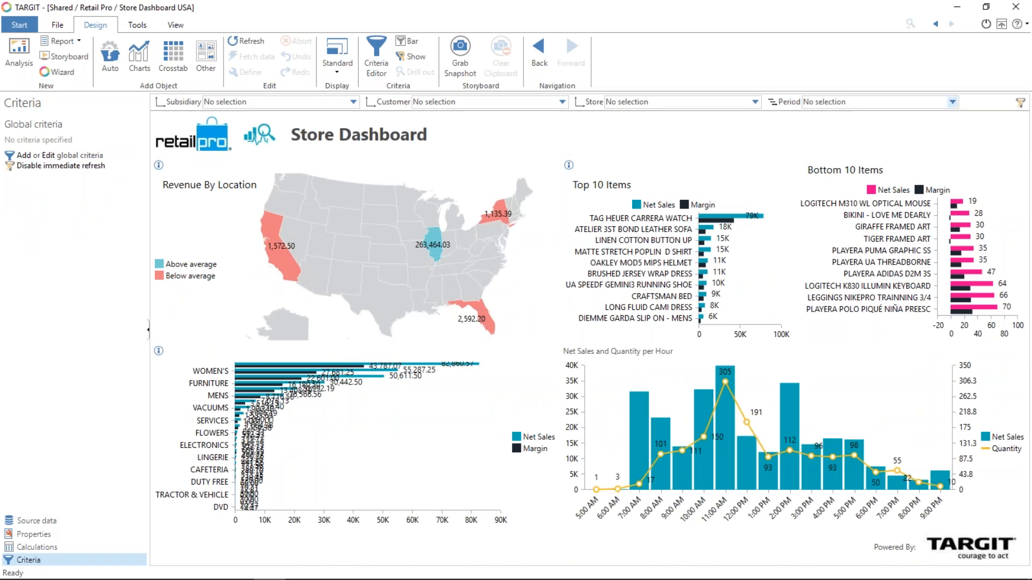
{"action": "left_click", "coordinate": [950, 103]}
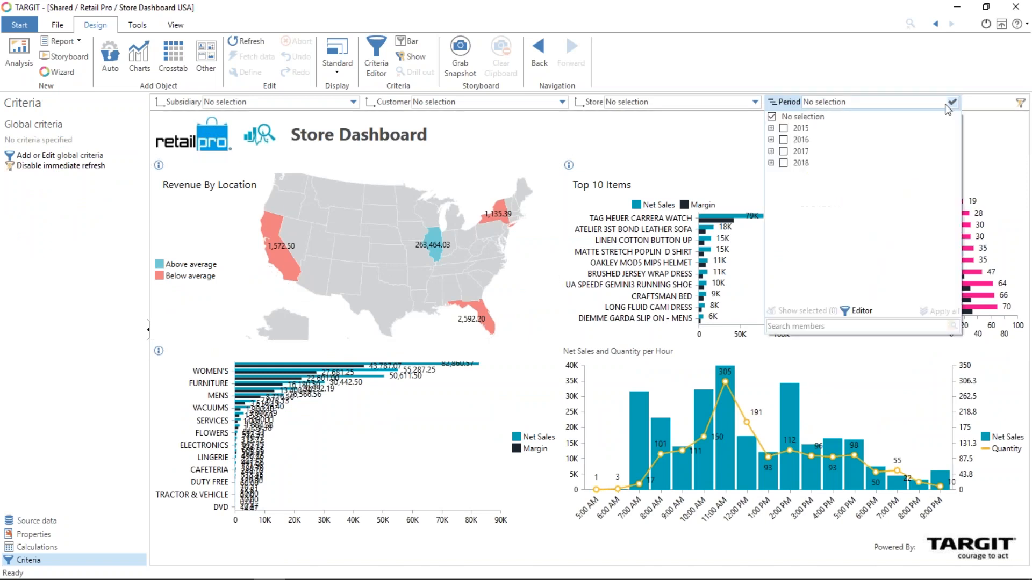
{"action": "left_click", "coordinate": [771, 128]}
{"action": "left_click", "coordinate": [783, 139]}
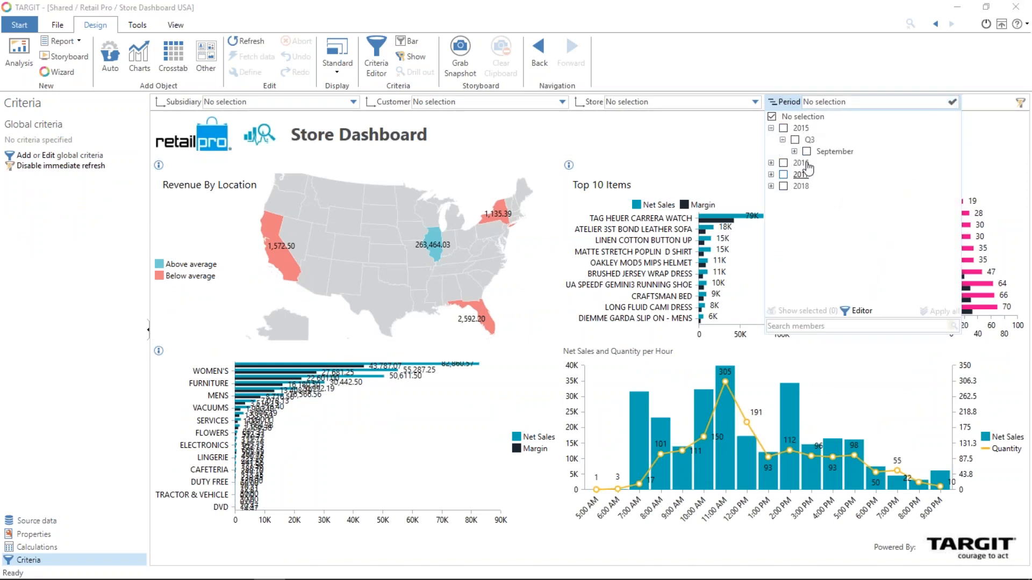
{"action": "left_click", "coordinate": [794, 151]}
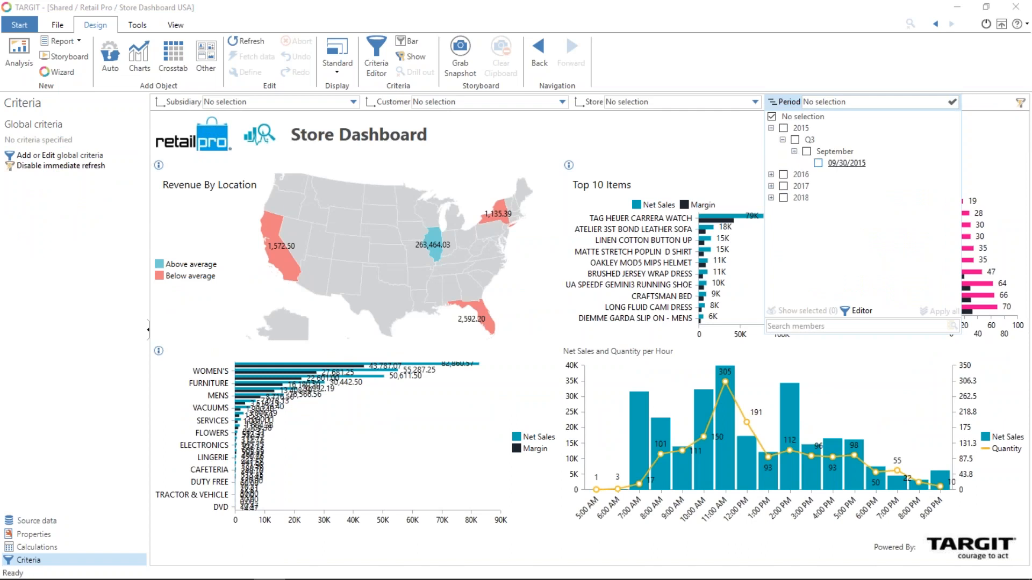
{"action": "left_click", "coordinate": [819, 164]}
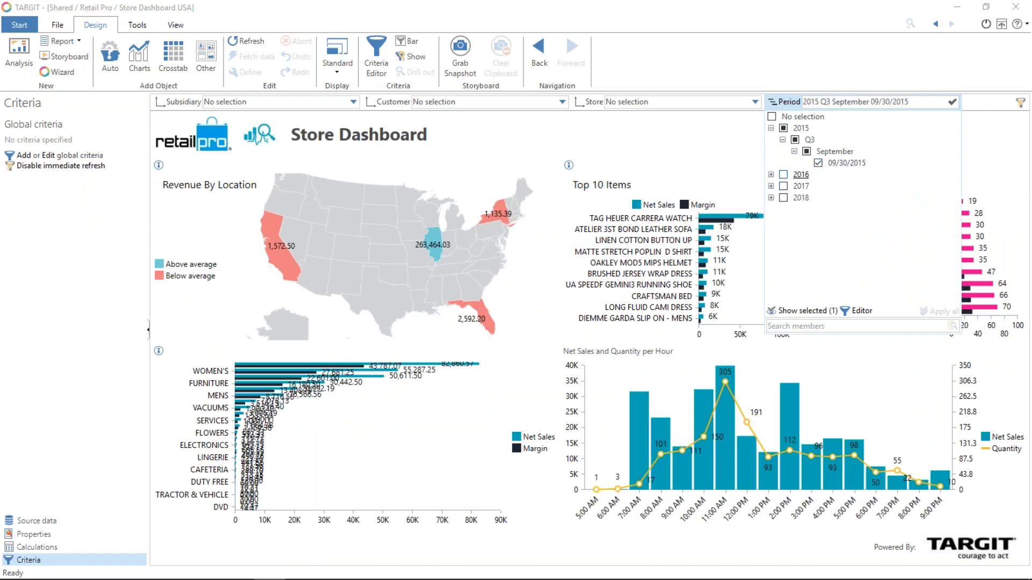
Step: Expand the Period criterion to the January 2017 dates and apply the existing date selection to the dashboard
{"action": "left_click", "coordinate": [772, 186]}
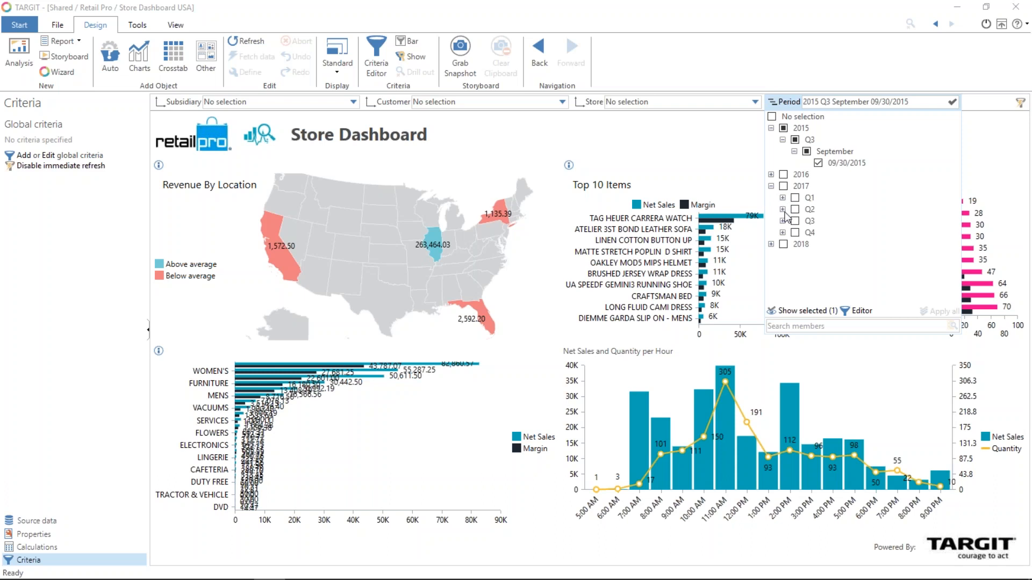
{"action": "left_click", "coordinate": [783, 198]}
{"action": "left_click", "coordinate": [794, 209]}
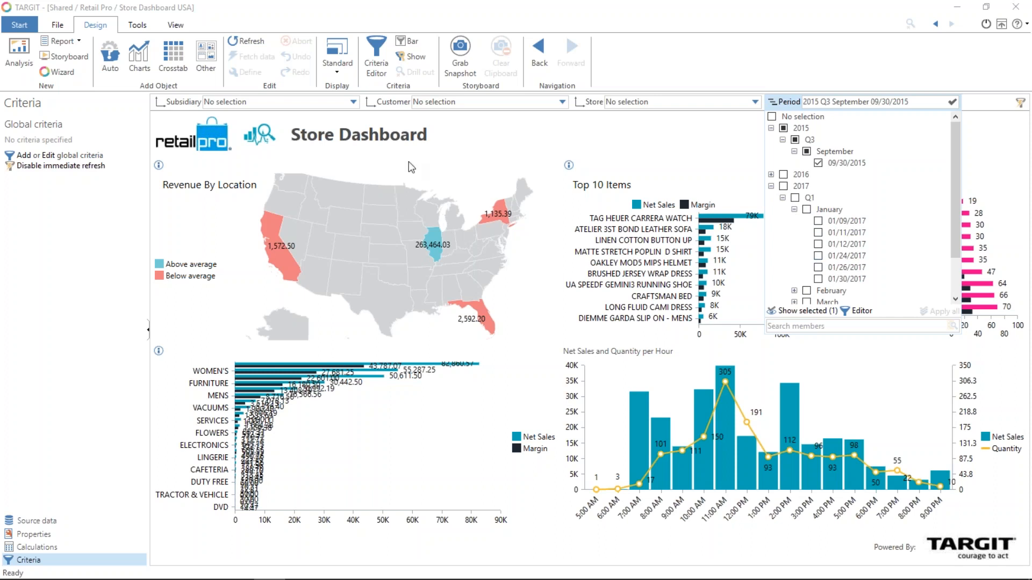
{"action": "left_click", "coordinate": [528, 146]}
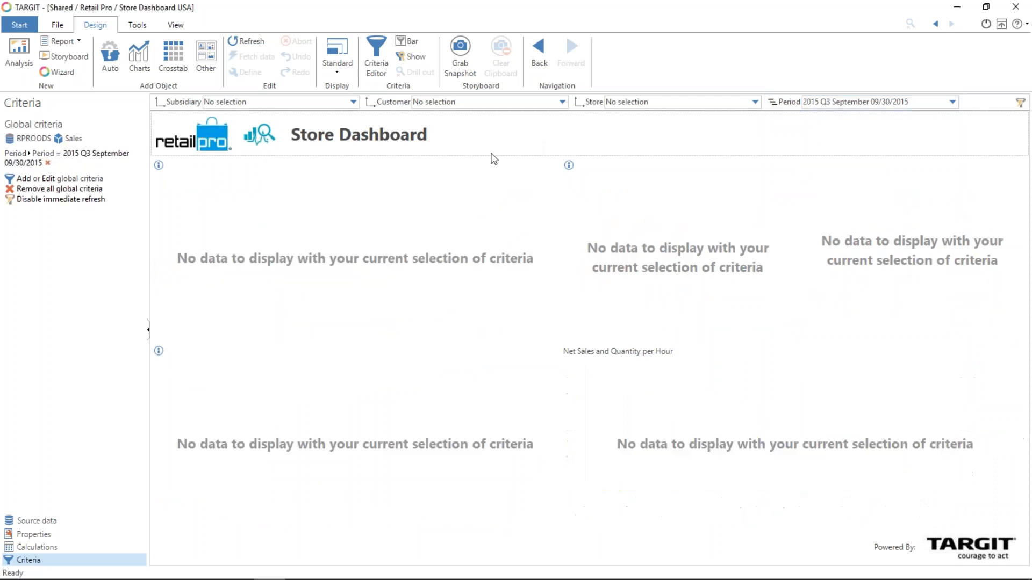
Step: Return to the Retail Pro Decisions Home Page and collapse the Criteria side pane
{"action": "left_click", "coordinate": [183, 138]}
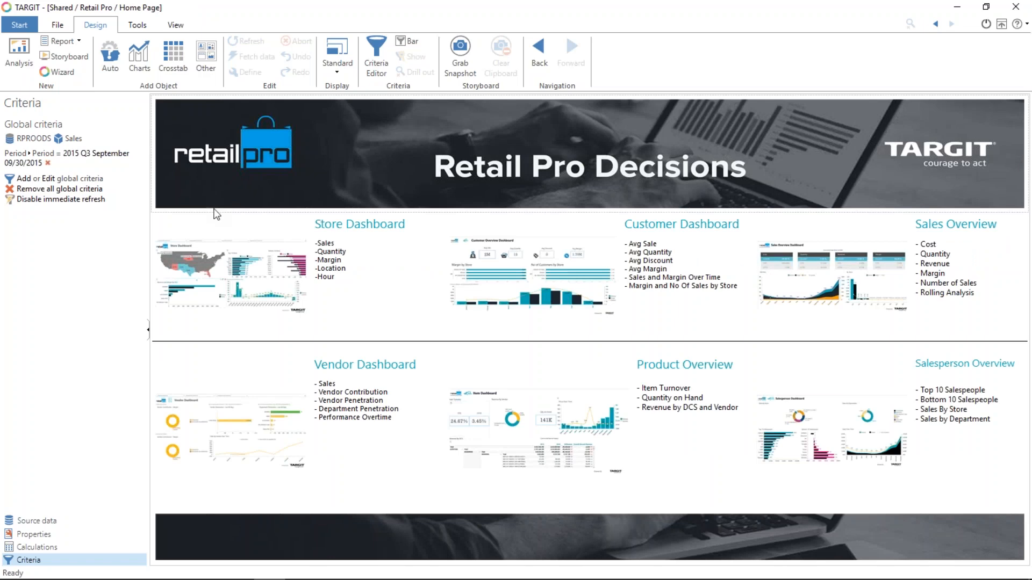
{"action": "mouse_move", "coordinate": [323, 577]}
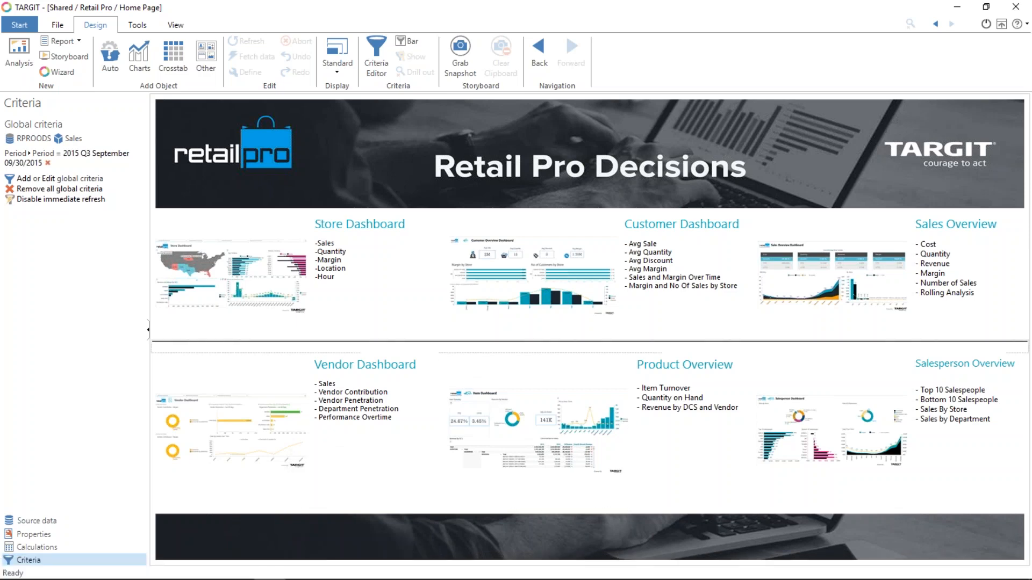
{"action": "left_click", "coordinate": [148, 329]}
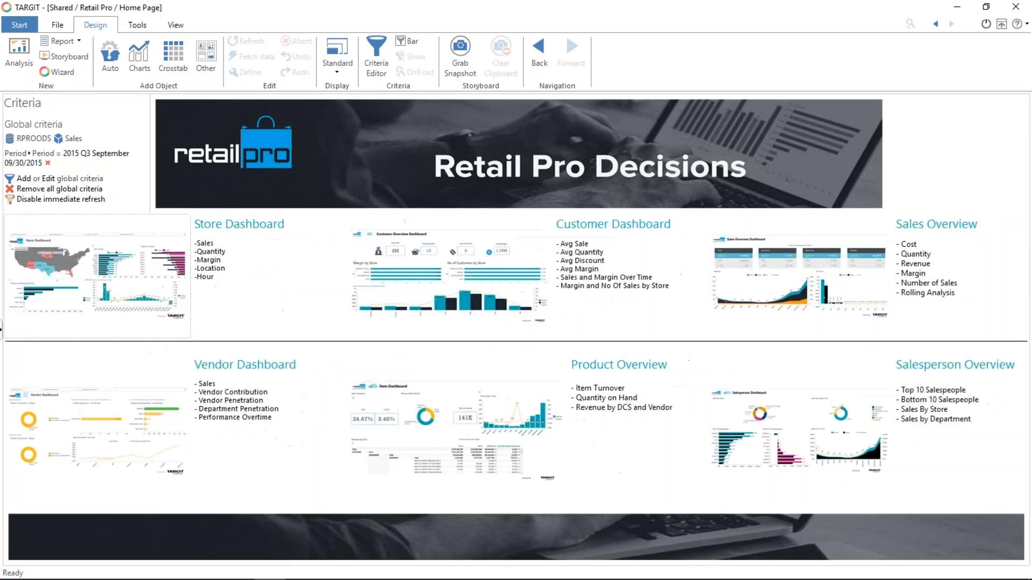